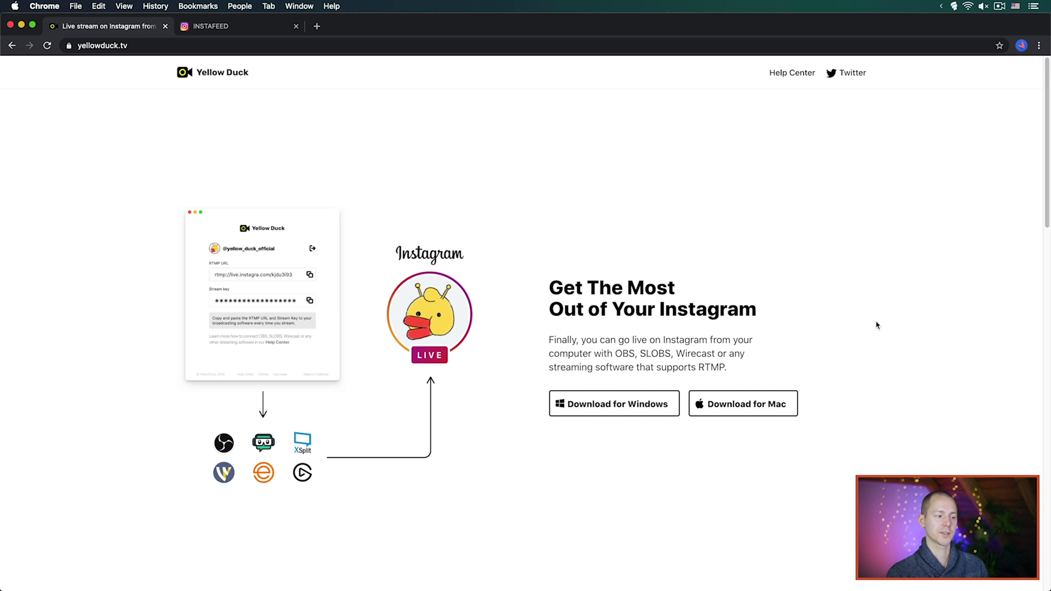
# Switch Chrome to the Instafeed RTMP page at instafeed.me/rtmp
pyautogui.hotkey('ctrl', 'Tab')
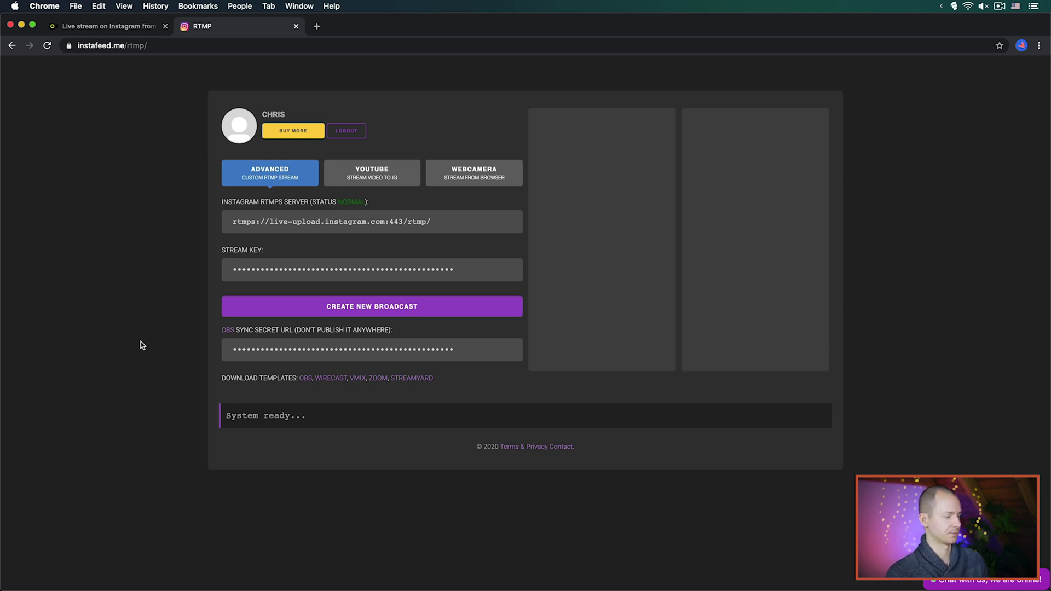
# Close the Yellow Duck page in Chrome and bring the Yellow Duck login window forward
pyautogui.click(78, 28)
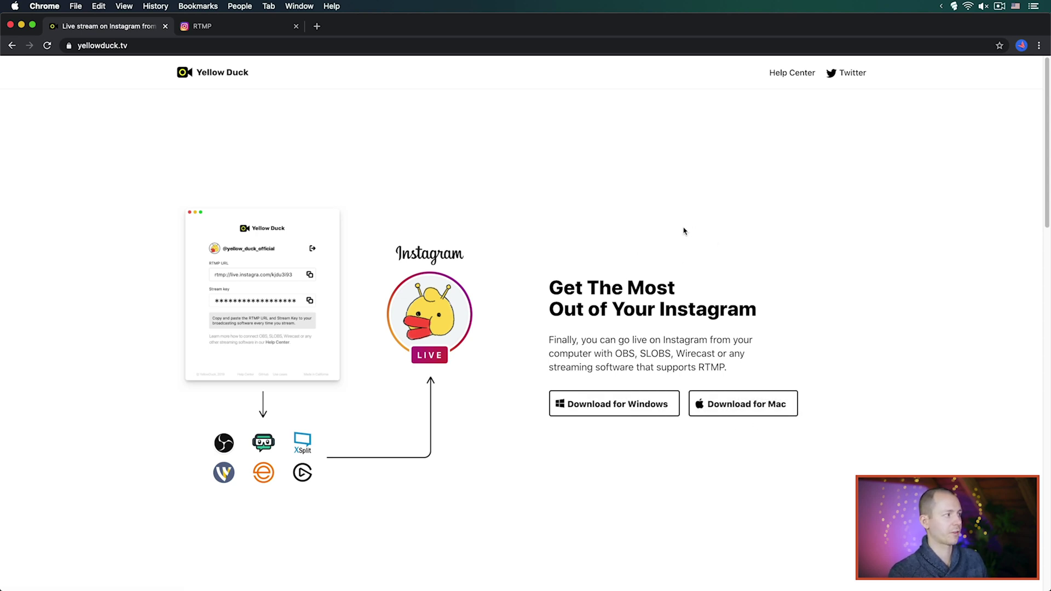
pyautogui.press('super+w')
pyautogui.press('super+w')
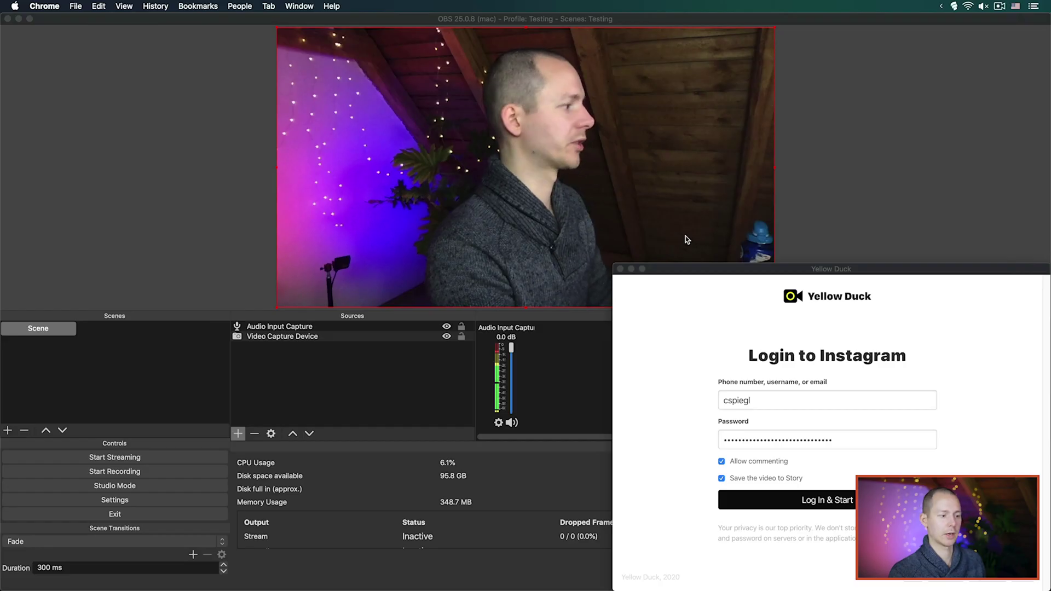
pyautogui.click(817, 272)
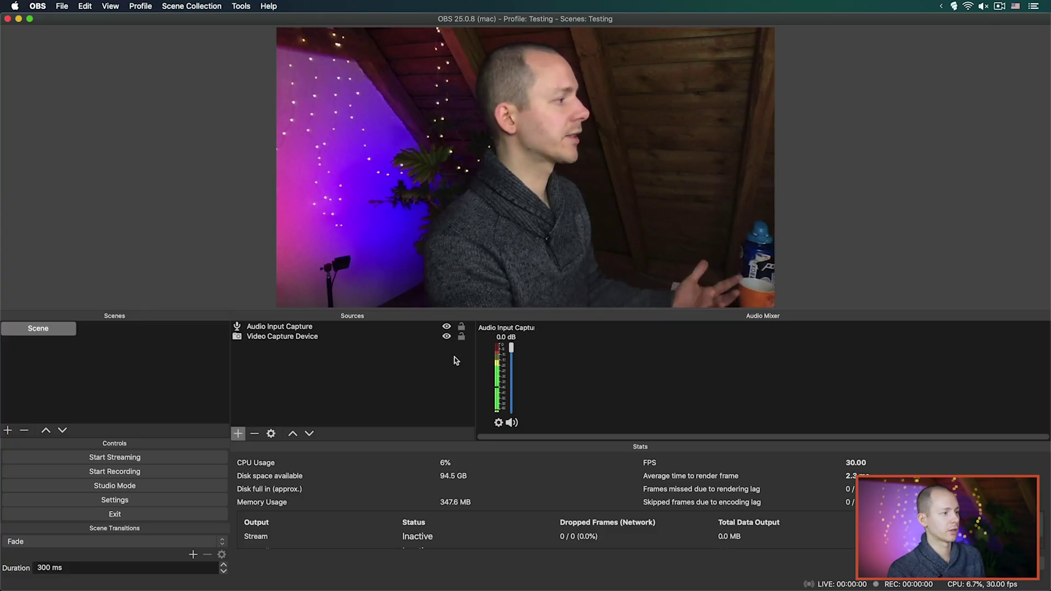
# In OBS Video settings, set base canvas and output resolution both to 1080x1920
pyautogui.click(38, 6)
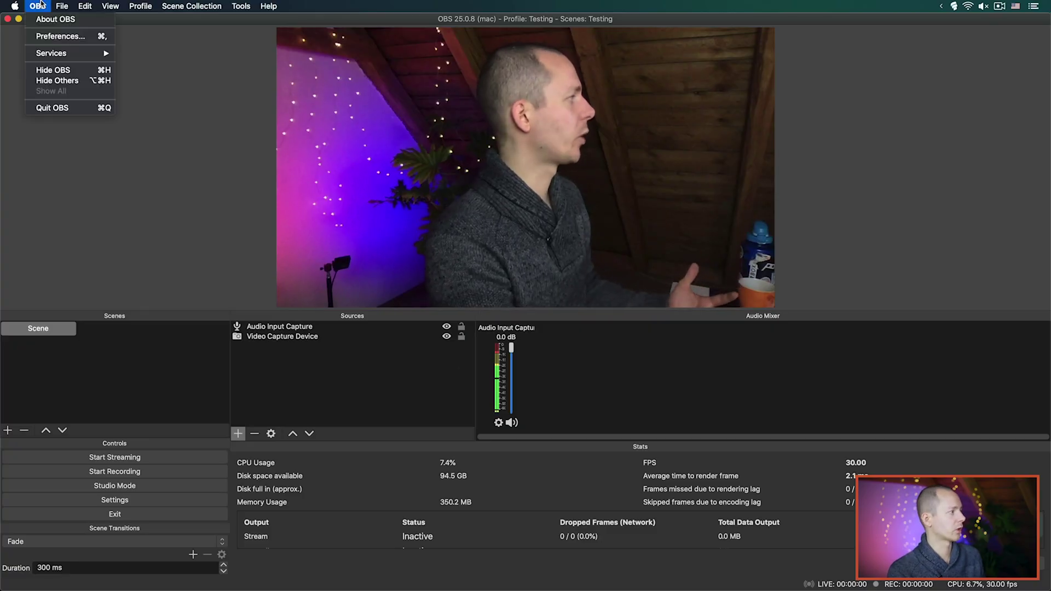
pyautogui.click(57, 36)
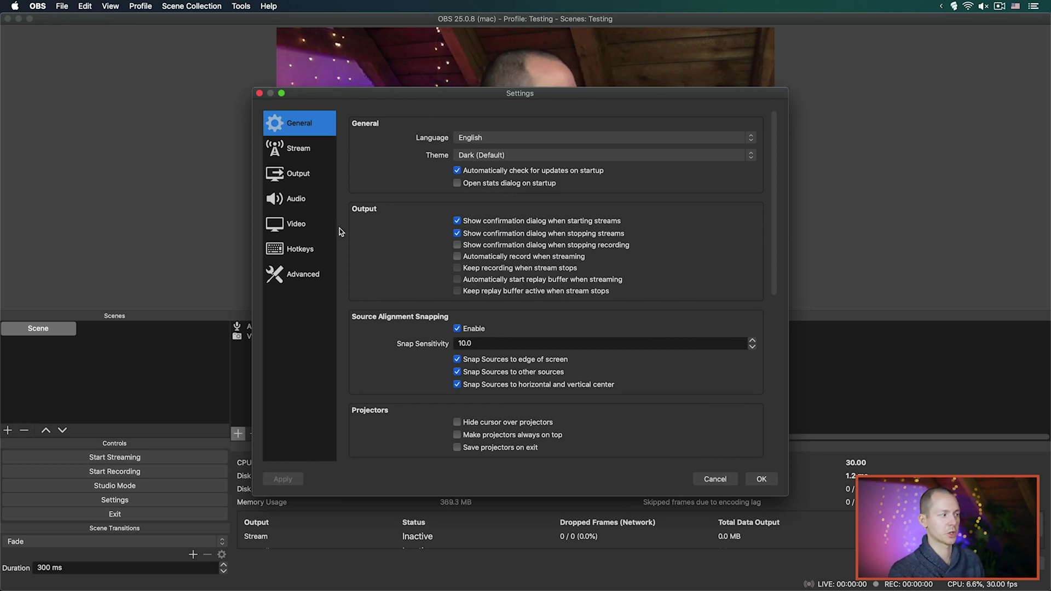
pyautogui.click(313, 228)
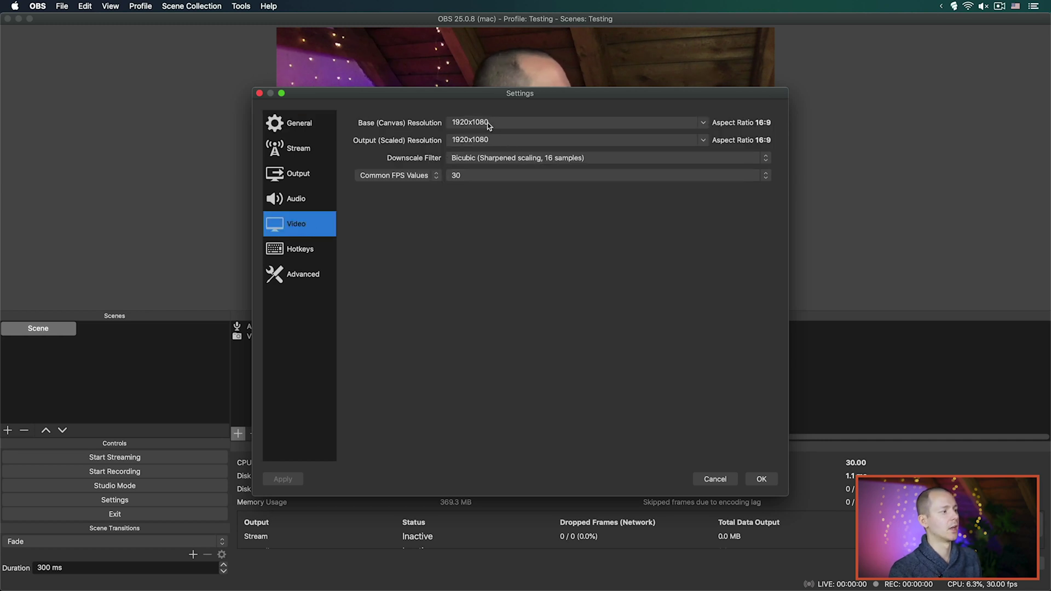
pyautogui.click(548, 123)
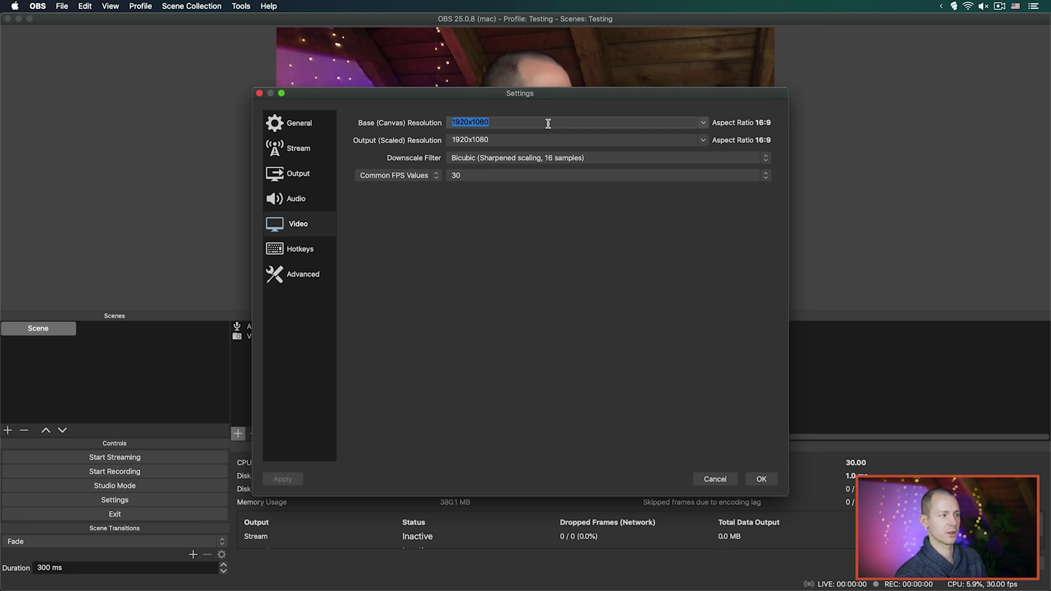
pyautogui.write('1')
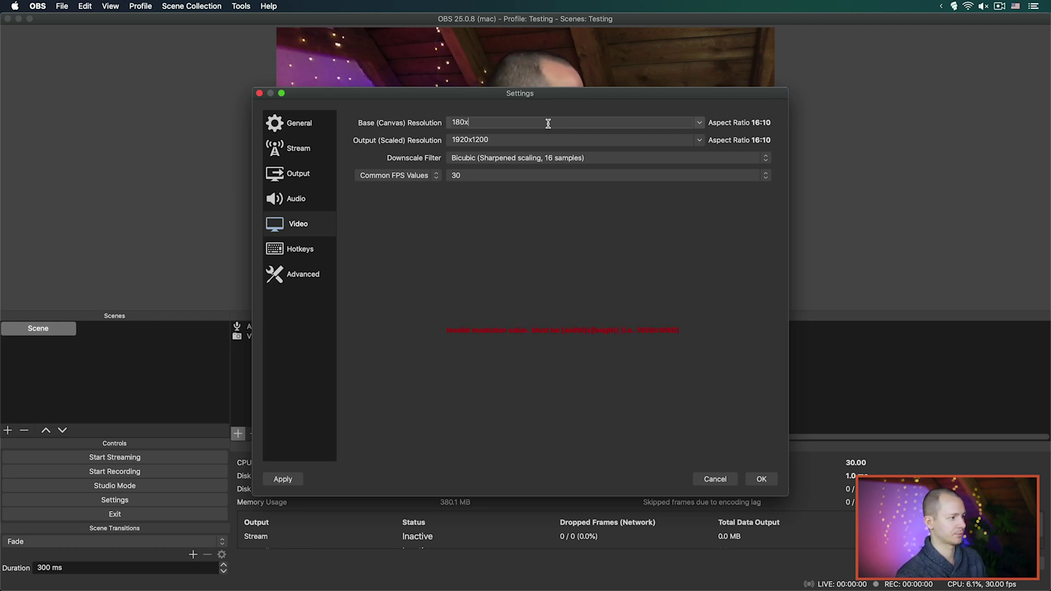
pyautogui.write('080x1')
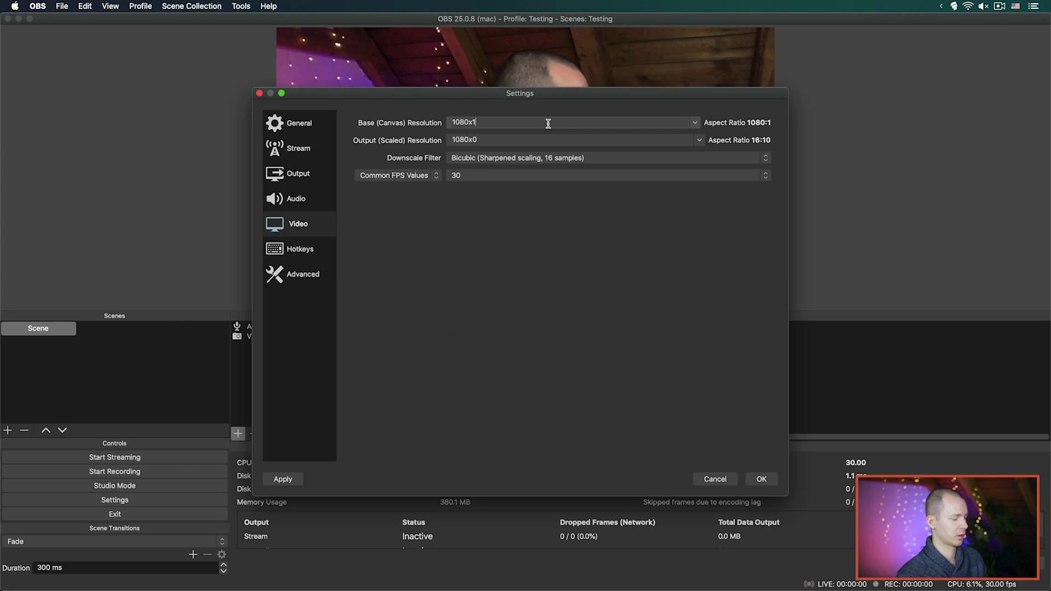
pyautogui.write('920')
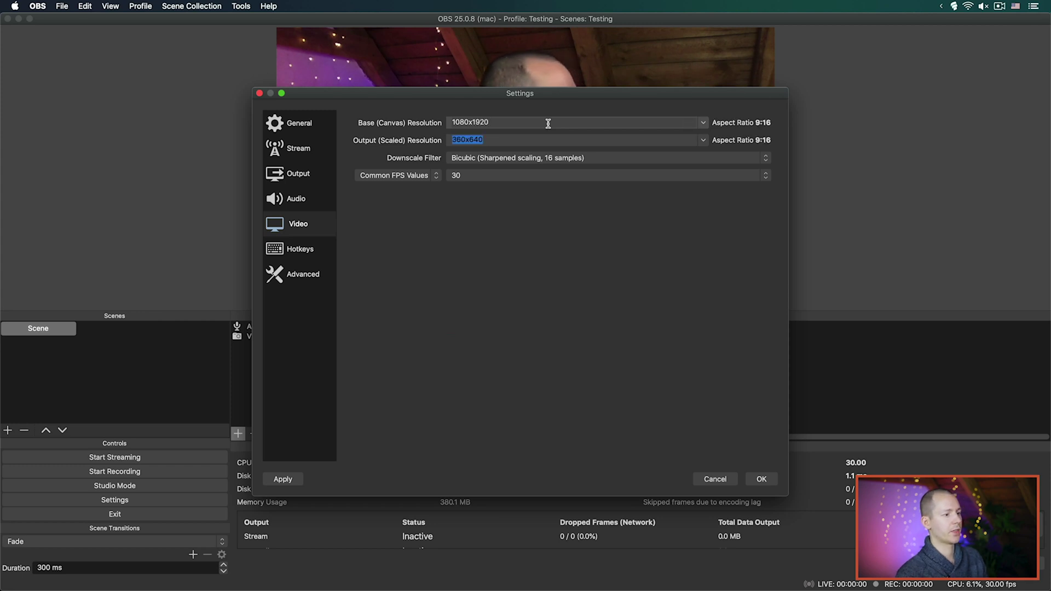
pyautogui.click(647, 140)
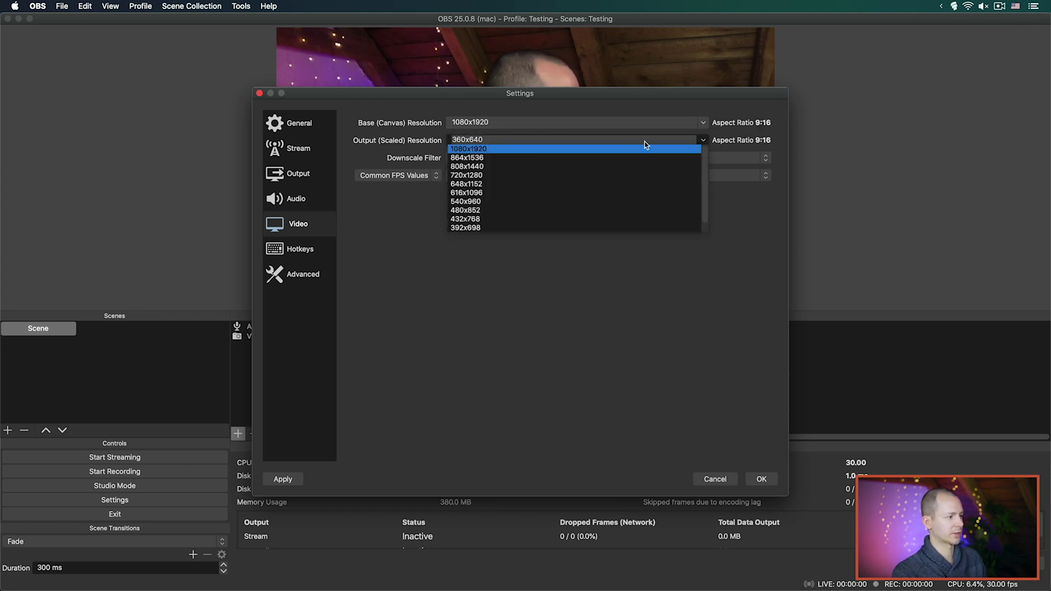
pyautogui.click(487, 140)
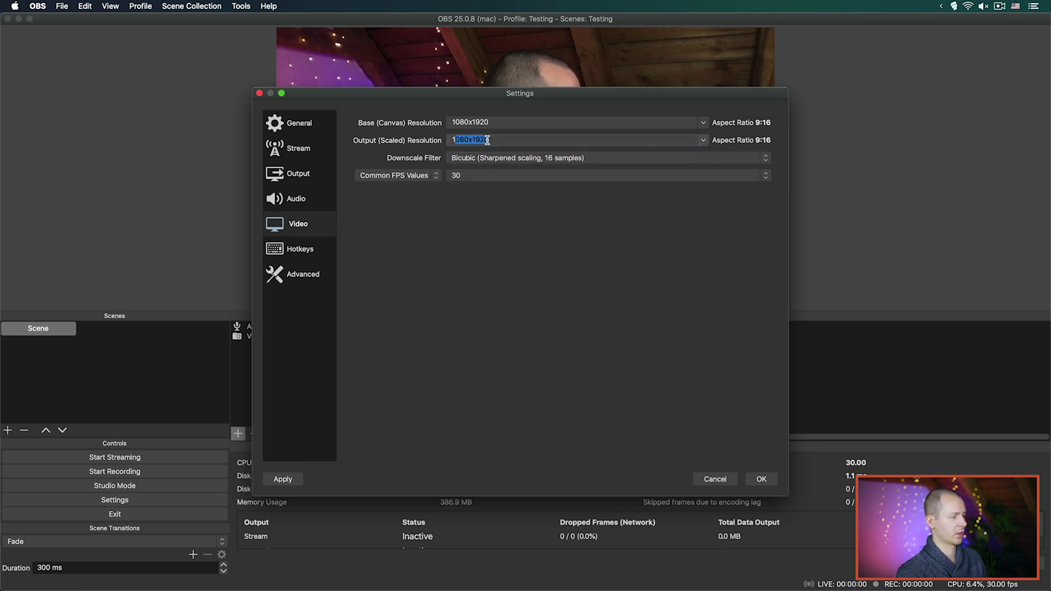
pyautogui.write('9')
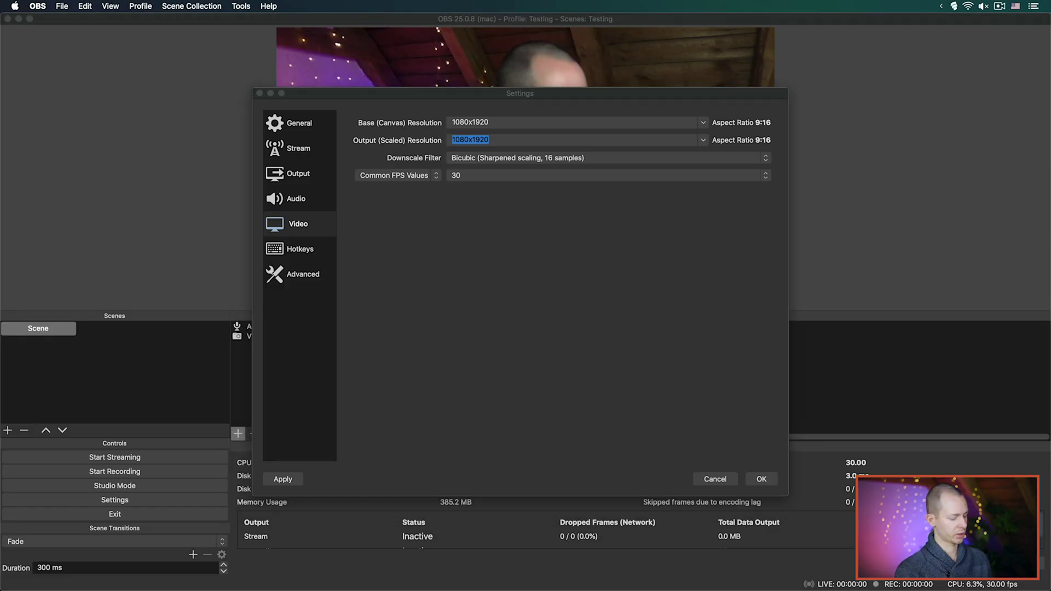
pyautogui.doubleClick(473, 124)
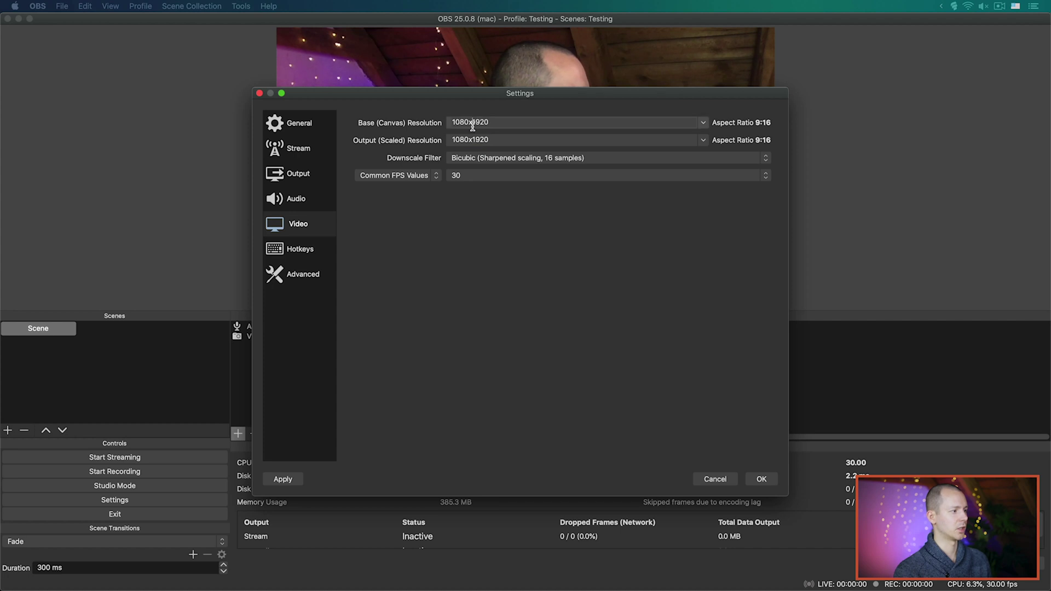
pyautogui.write('504x896')
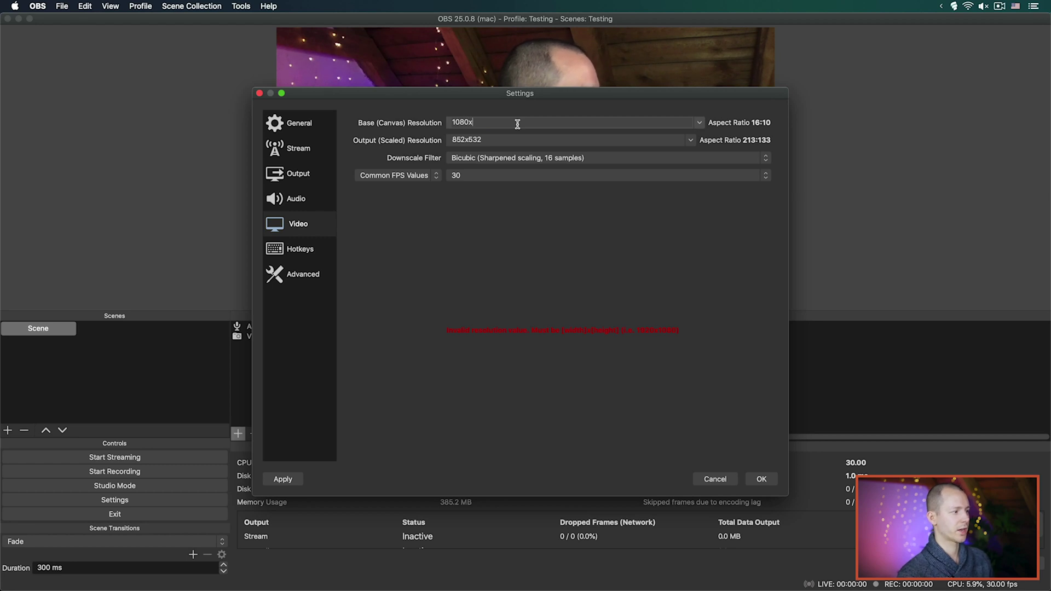
pyautogui.write('1920')
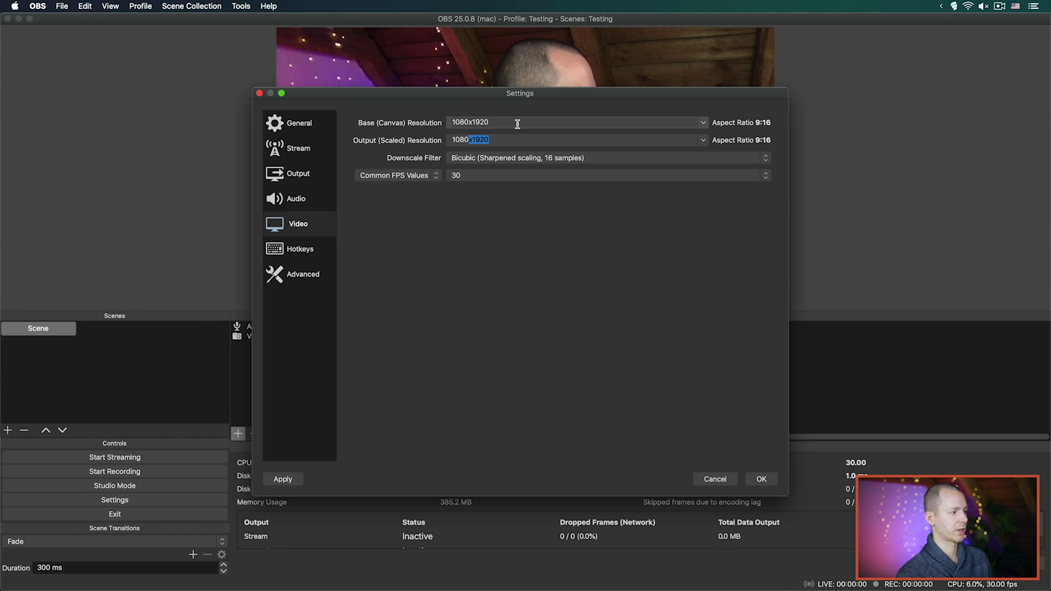
pyautogui.press('Tab')
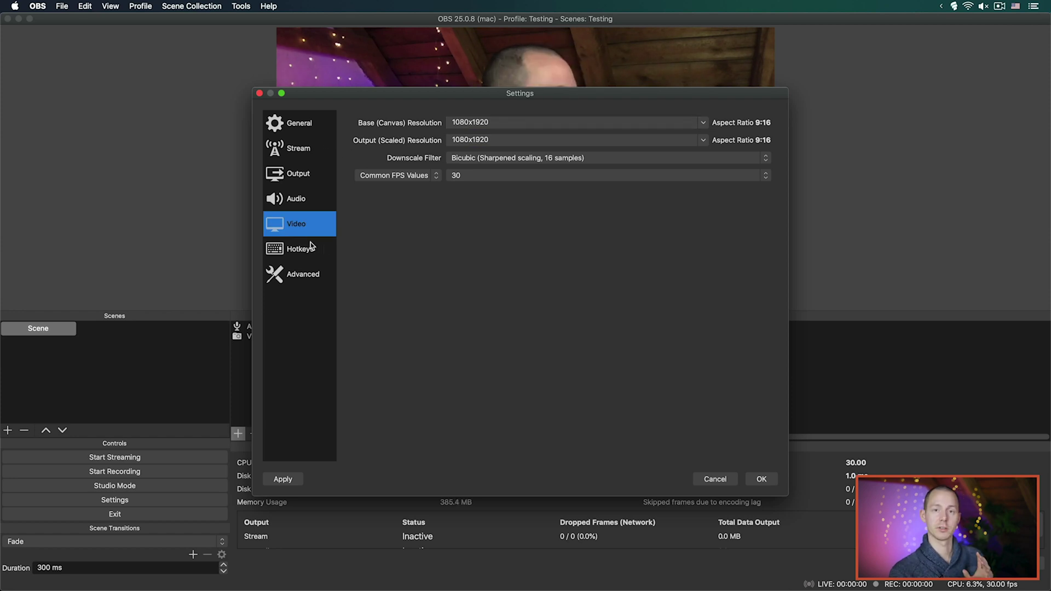
# Keep the audio sample rate at 48 kHz
pyautogui.click(298, 199)
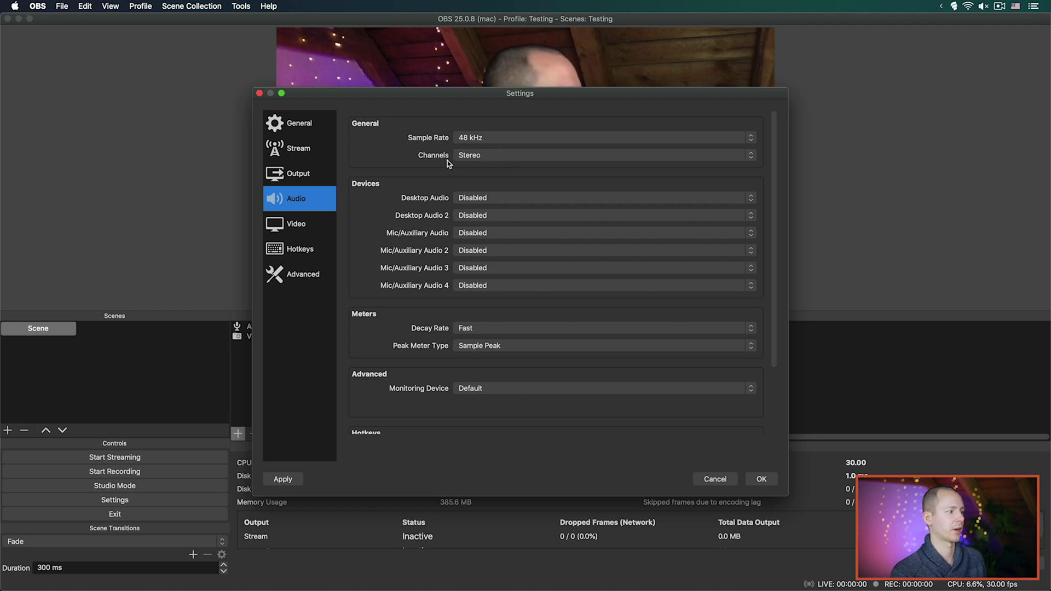
pyautogui.click(456, 137)
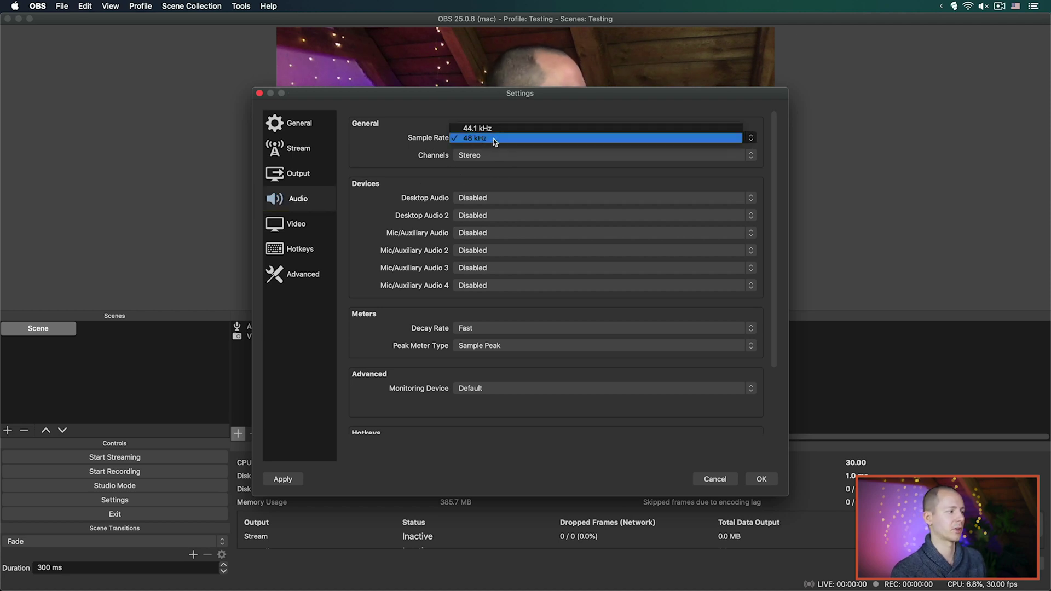
pyautogui.click(429, 143)
# Stream with Apple VT H264 hardware encoder, limited bitrate, keyframe interval 2, profile (None), and save
pyautogui.click(298, 175)
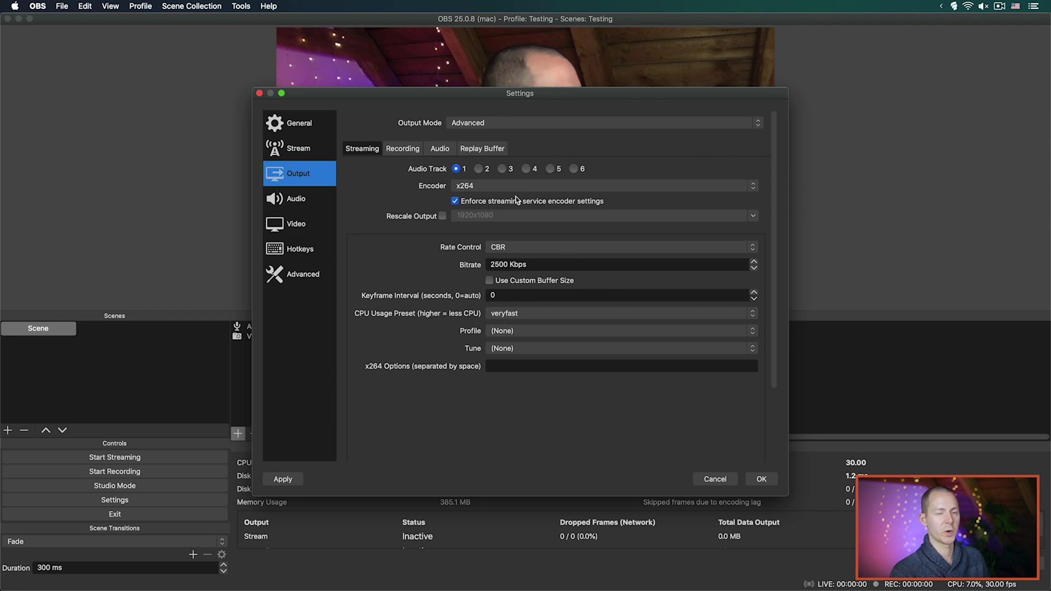
pyautogui.click(504, 186)
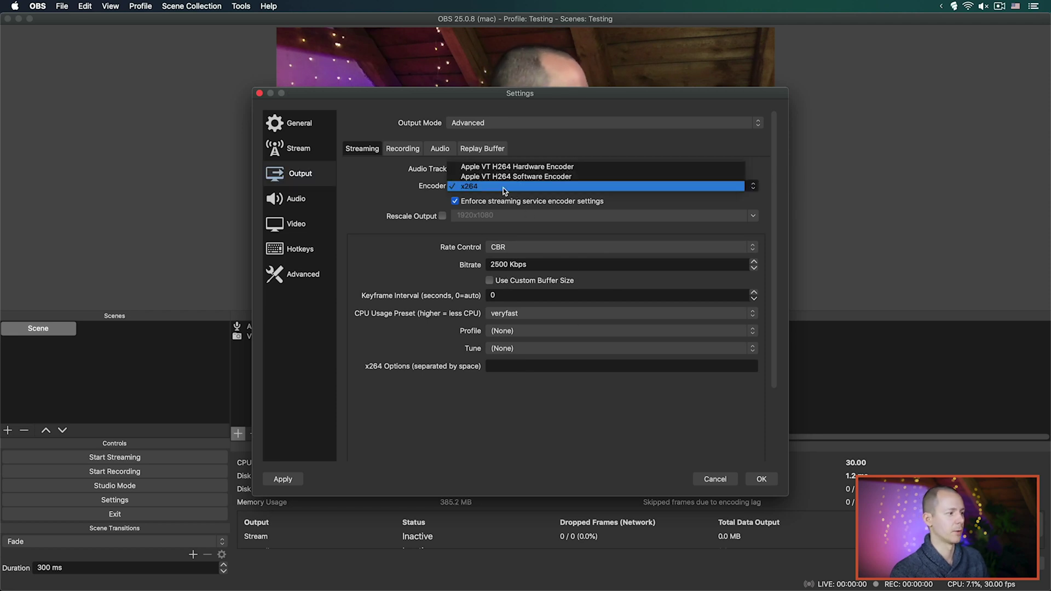
pyautogui.click(559, 167)
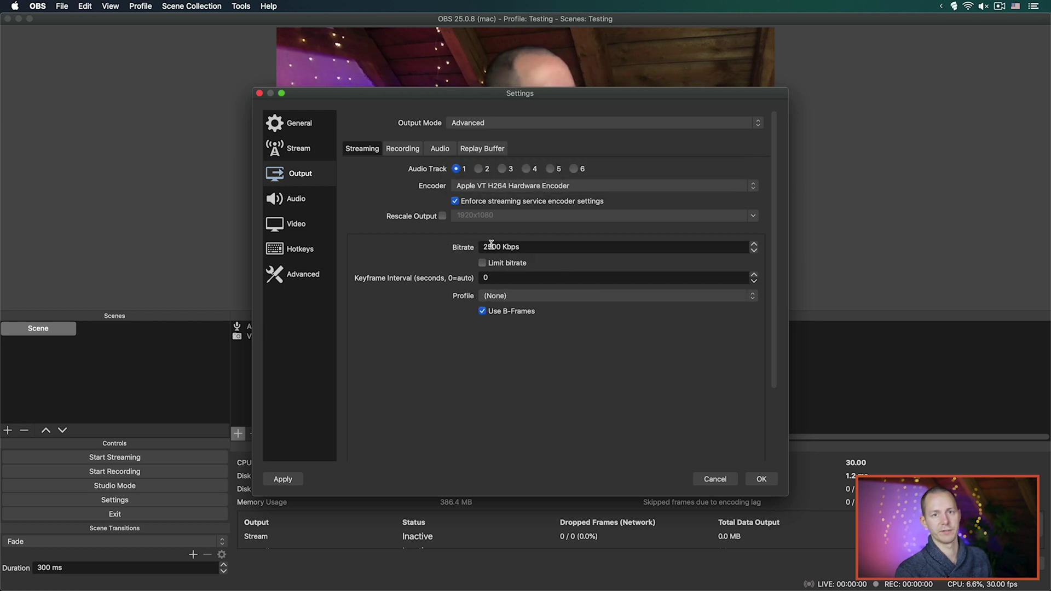
pyautogui.click(484, 263)
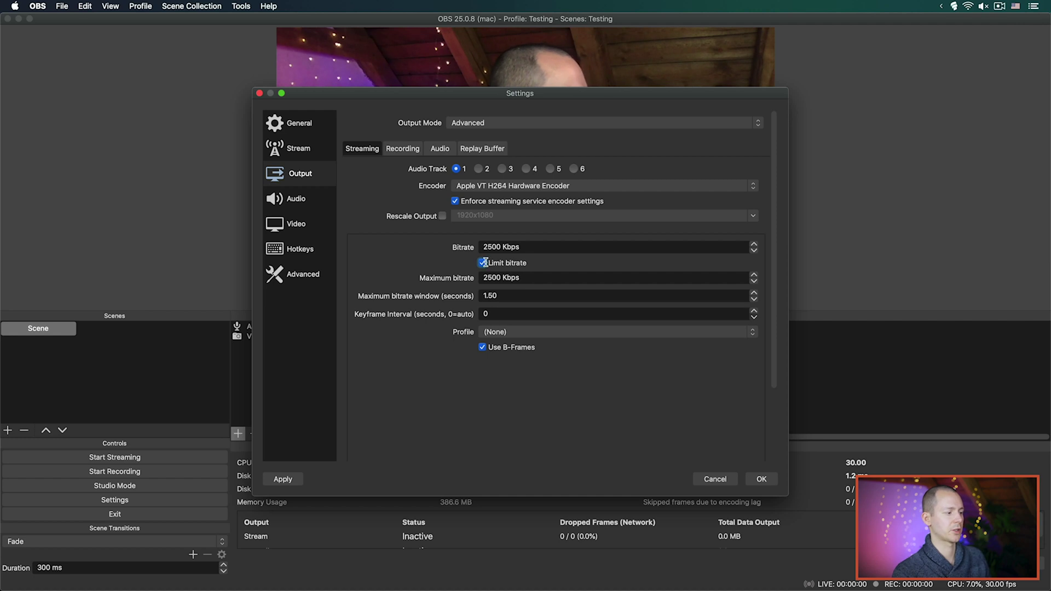
pyautogui.doubleClick(503, 312)
pyautogui.write('2')
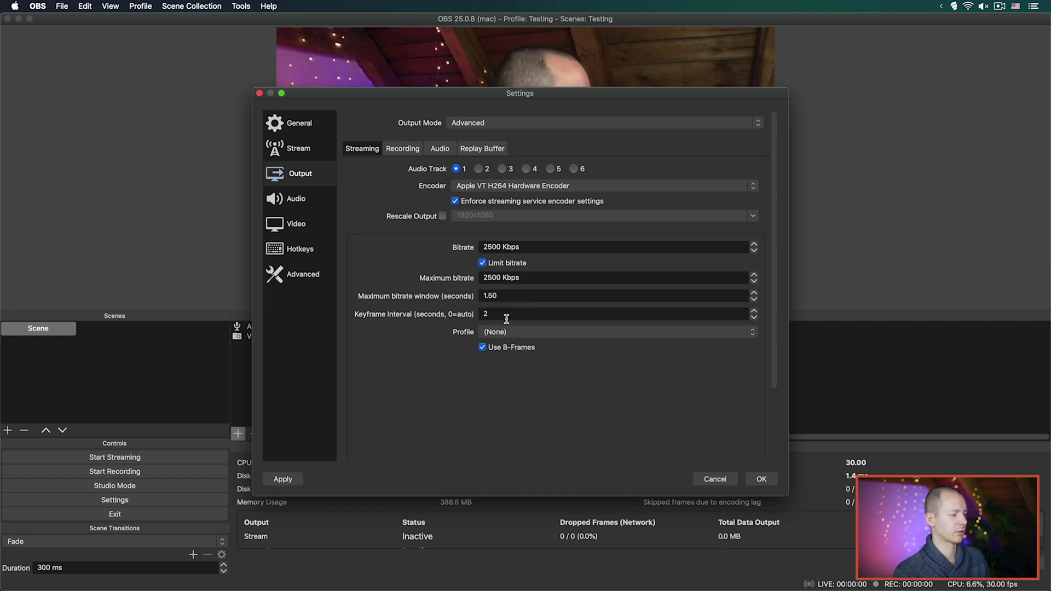
pyautogui.click(504, 332)
pyautogui.click(417, 353)
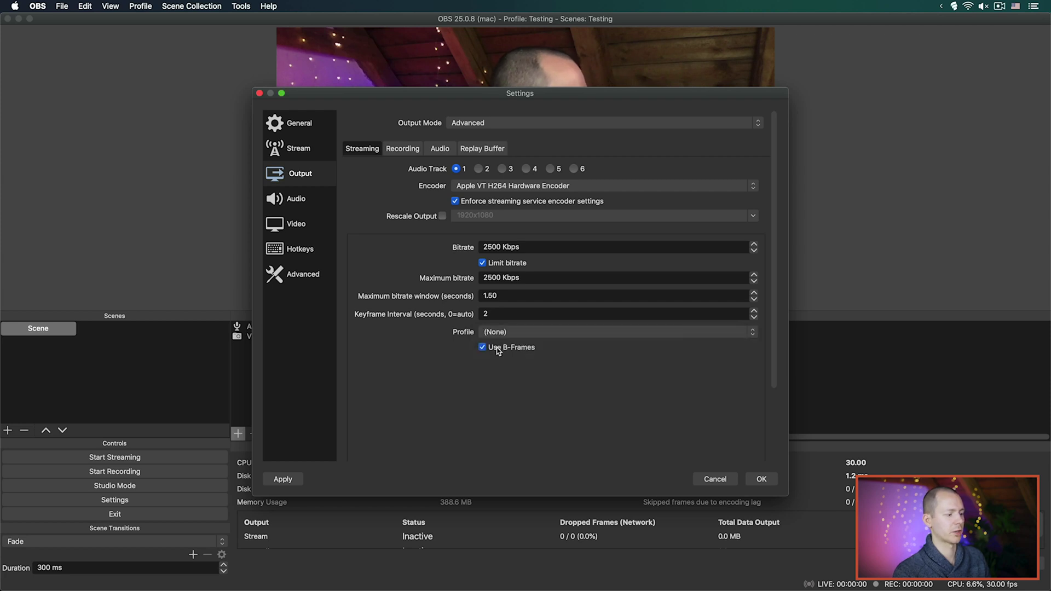
pyautogui.click(771, 481)
# Drag and stretch the camera source, then fit it to the vertical canvas
pyautogui.click(567, 127)
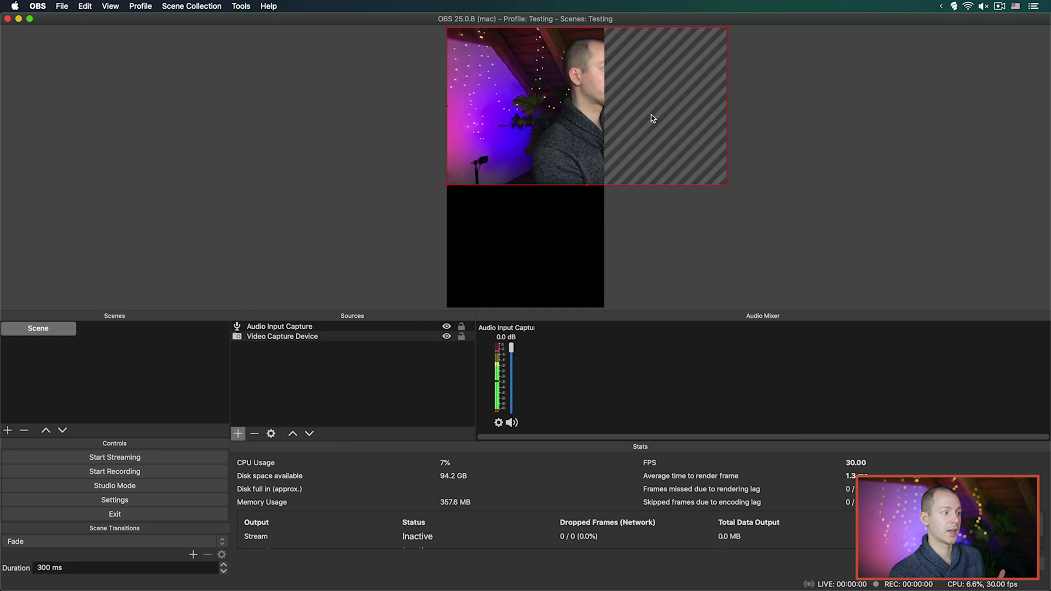
pyautogui.moveTo(580, 85); pyautogui.dragTo(523, 136)
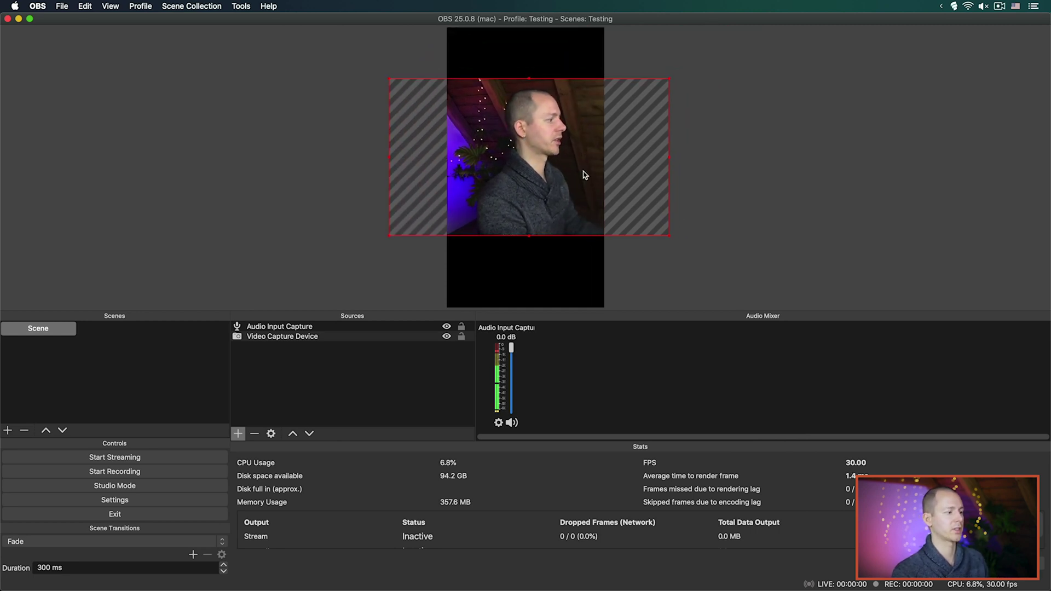
pyautogui.moveTo(542, 139)
pyautogui.mouseDown()
pyautogui.moveTo(556, 137)
pyautogui.moveTo(533, 140)
pyautogui.mouseUp()
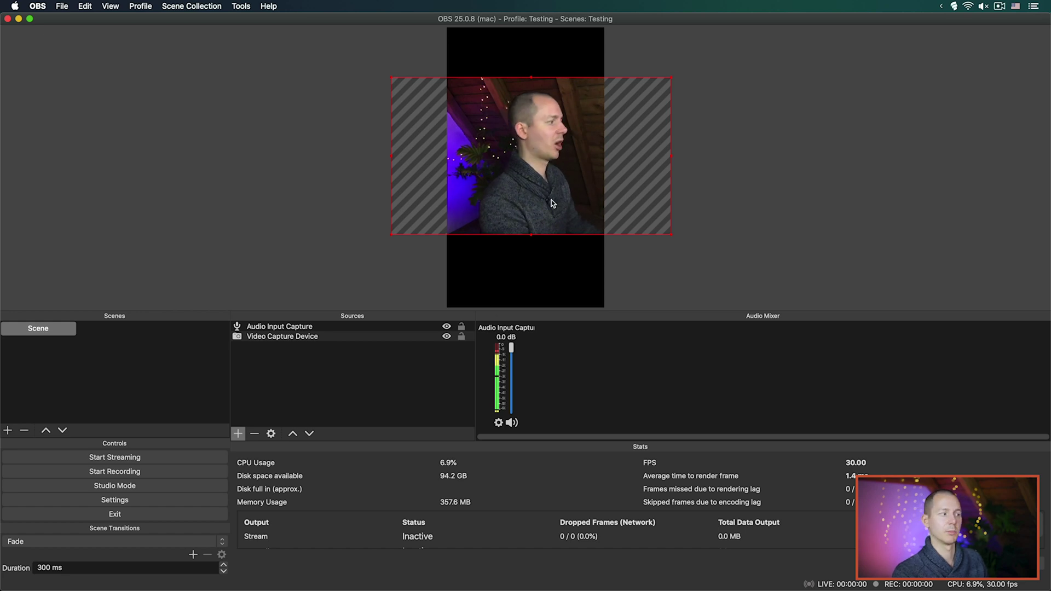
pyautogui.moveTo(575, 178); pyautogui.dragTo(532, 96)
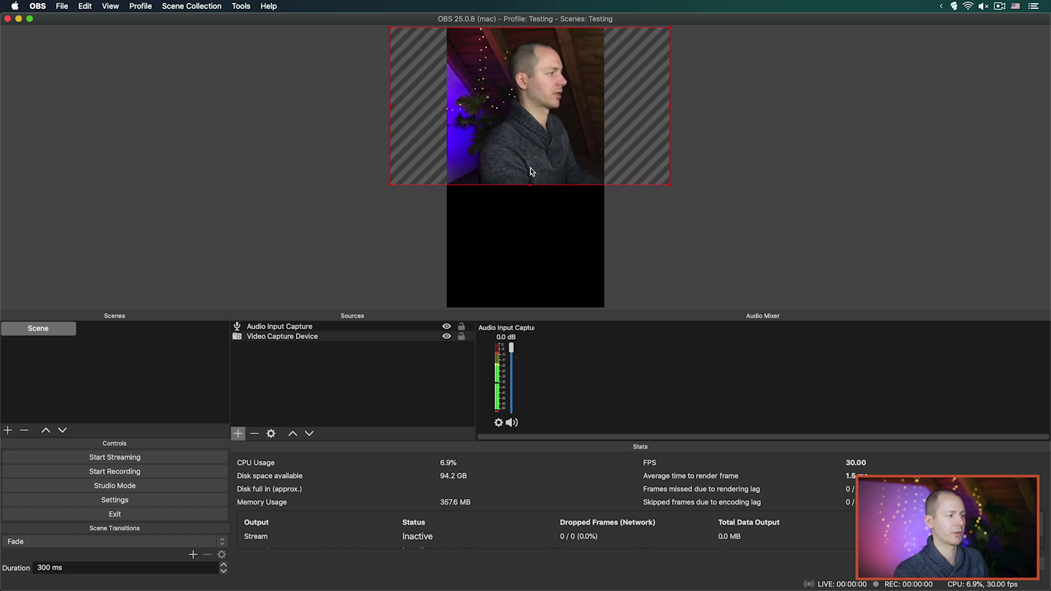
pyautogui.moveTo(530, 184); pyautogui.dragTo(531, 298)
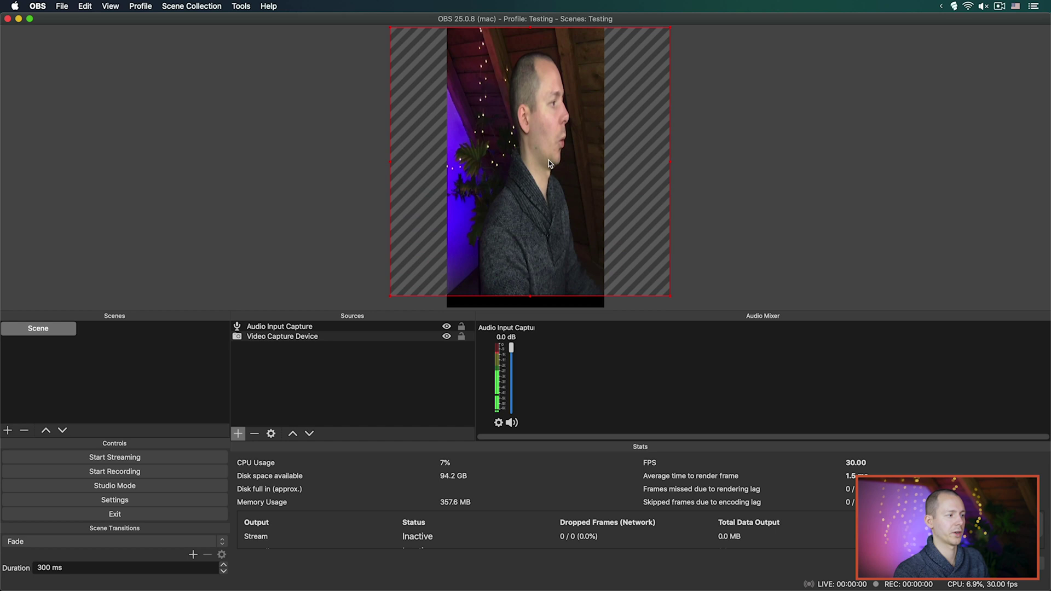
pyautogui.rightClick(522, 208)
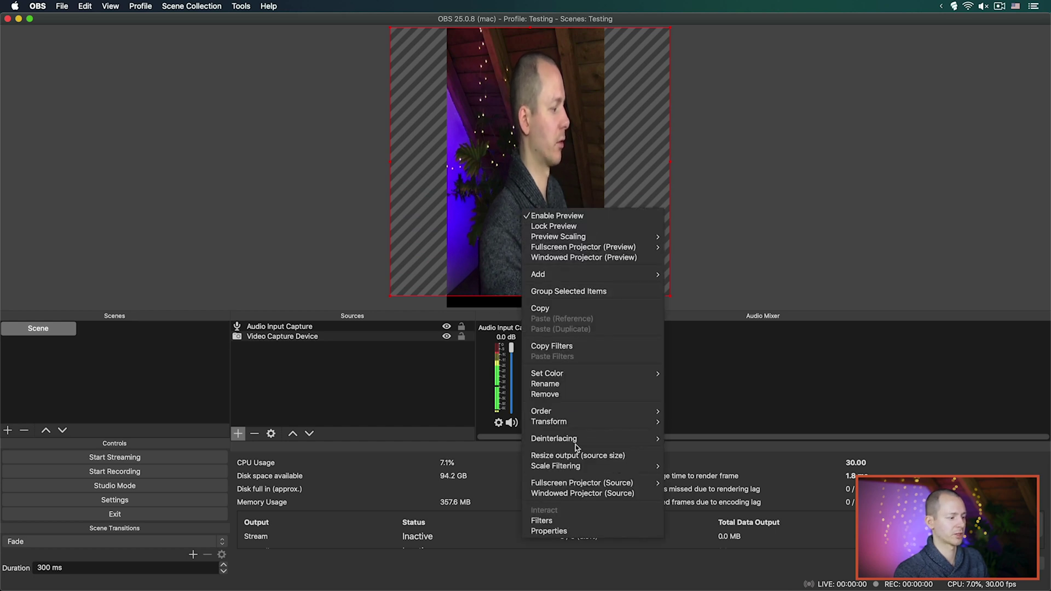
pyautogui.click(712, 534)
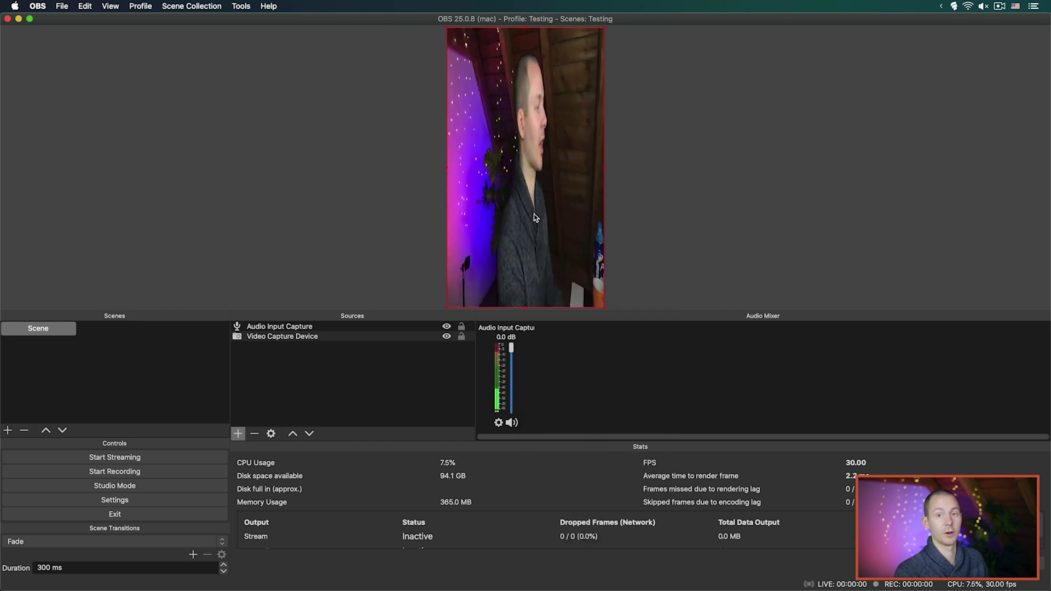
# Reset the camera transform, enlarge it to the canvas height and centre the person
pyautogui.rightClick(536, 136)
pyautogui.moveTo(614, 348)
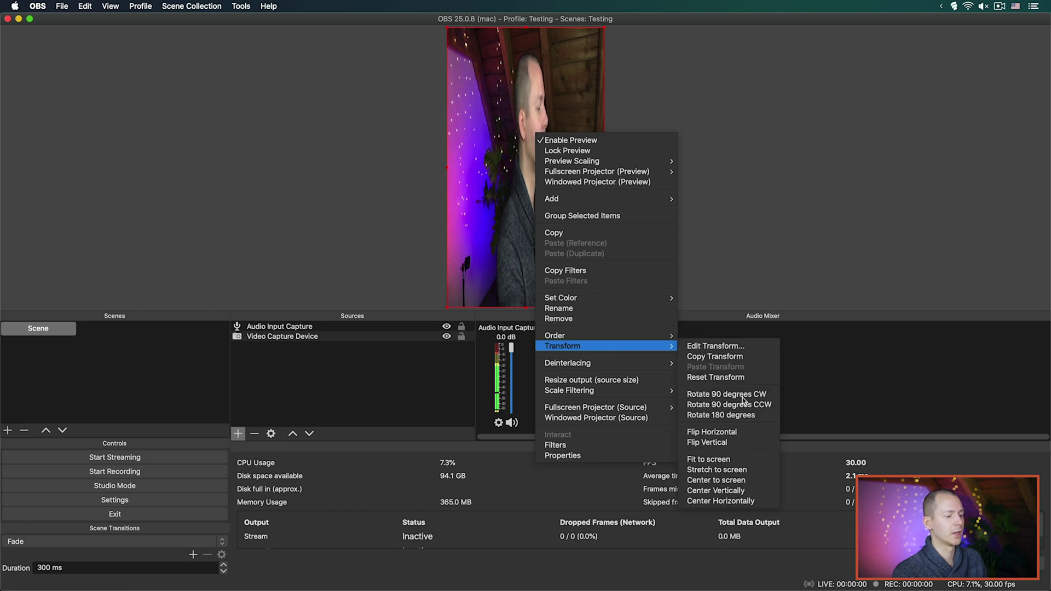
pyautogui.click(726, 377)
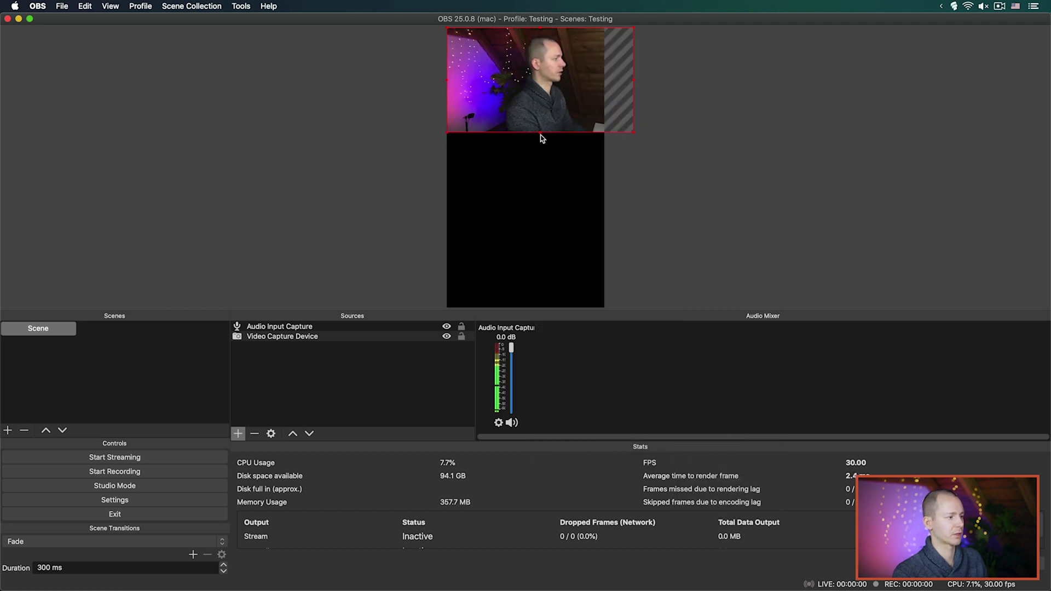
pyautogui.moveTo(699, 160); pyautogui.dragTo(951, 265)
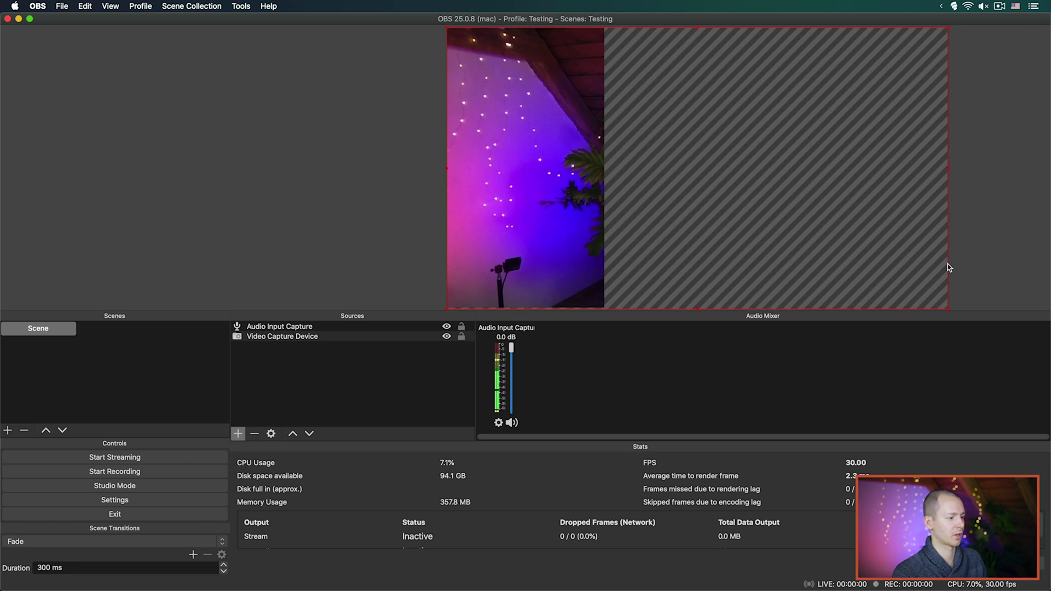
pyautogui.moveTo(840, 202); pyautogui.dragTo(608, 146)
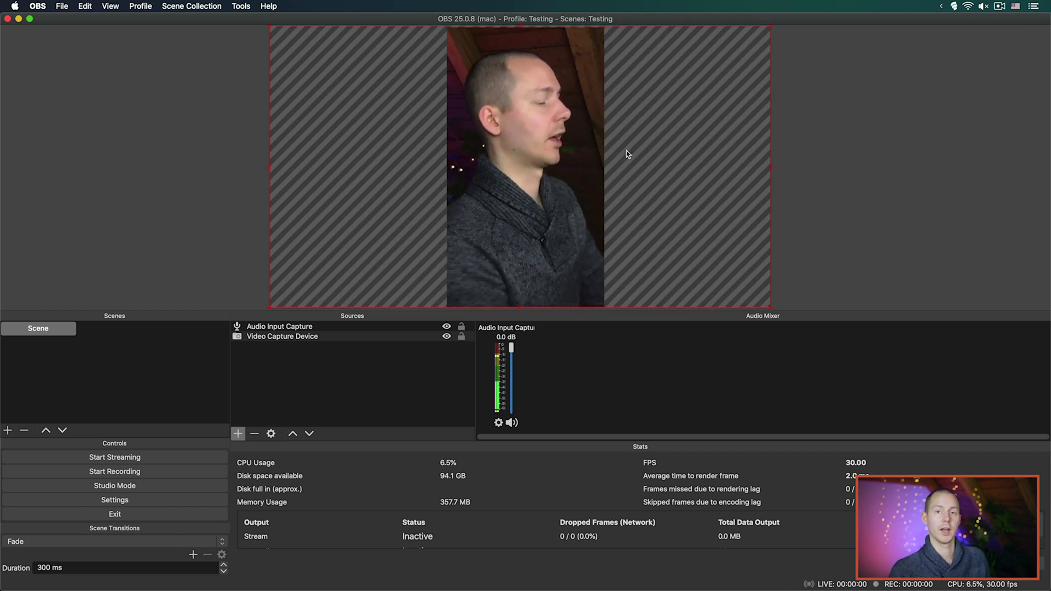
pyautogui.click(943, 171)
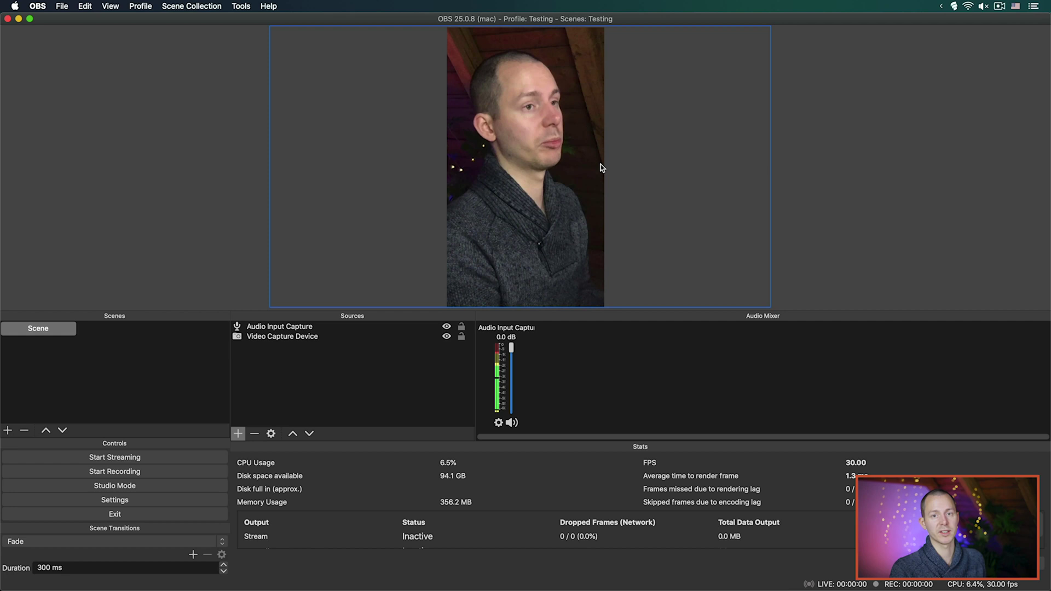
# Rotate the camera source 90° with position 0, 0 and Top Left alignment
pyautogui.rightClick(554, 159)
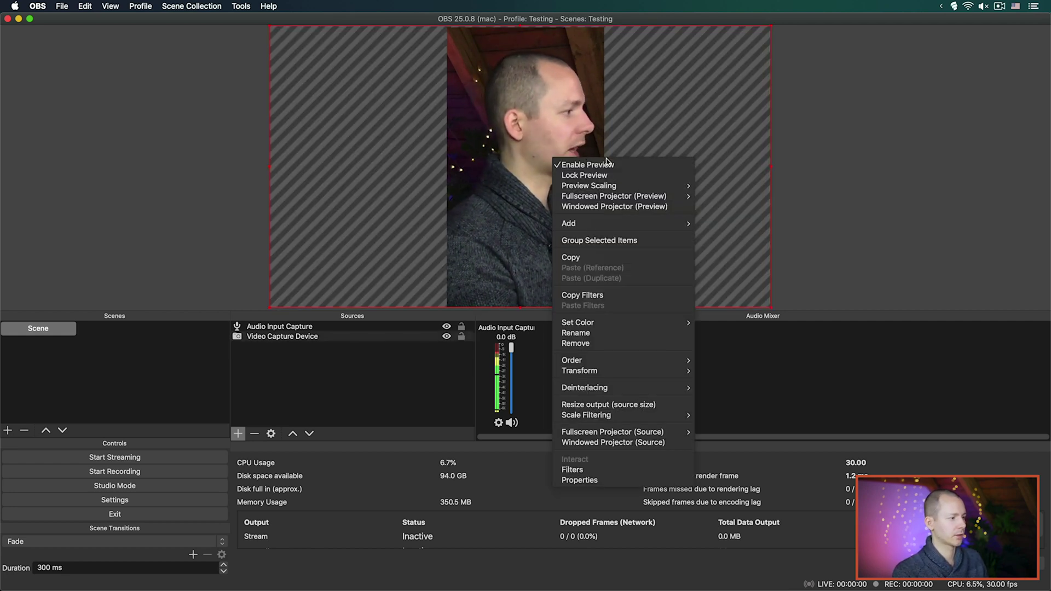
pyautogui.moveTo(646, 371)
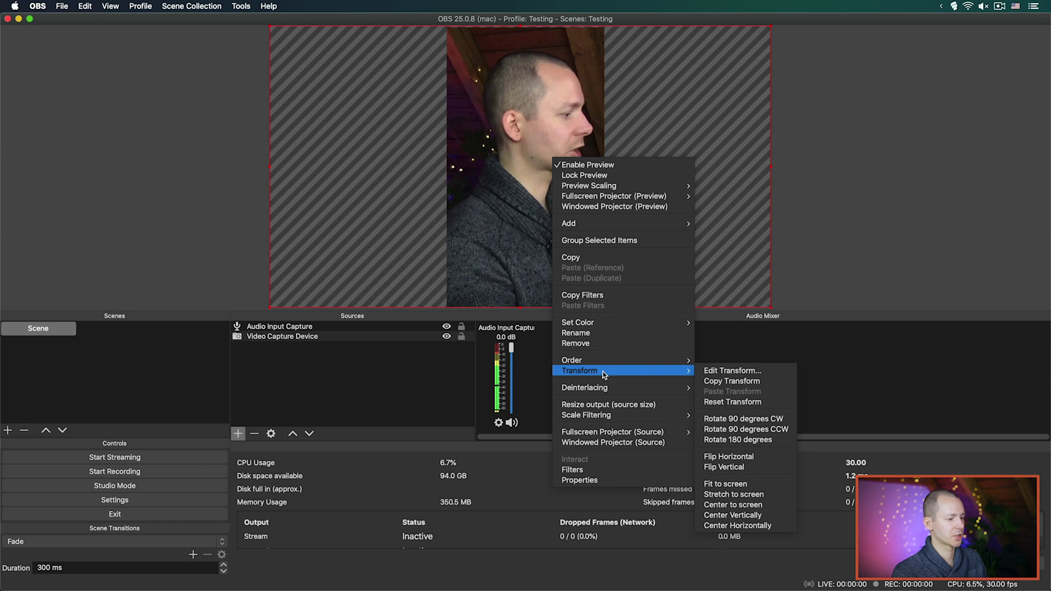
pyautogui.click(712, 371)
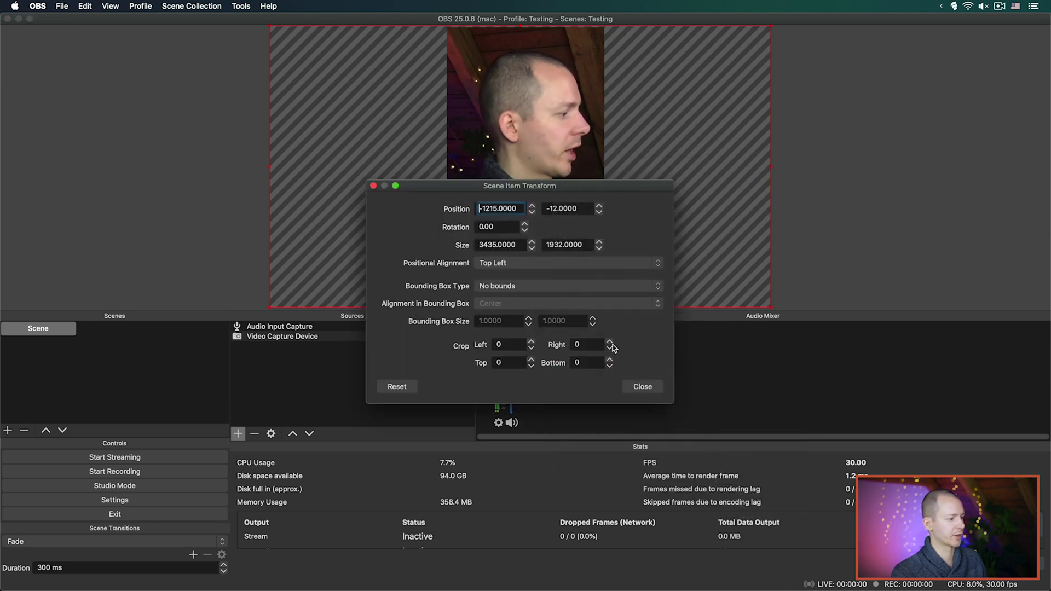
pyautogui.doubleClick(506, 229)
pyautogui.write('90')
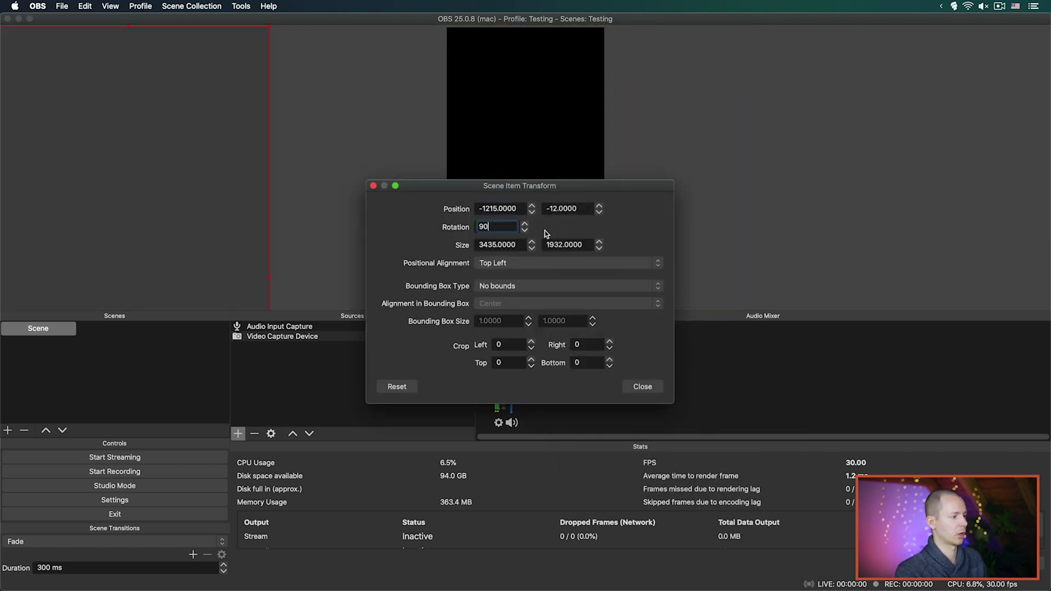
pyautogui.press('super+a')
pyautogui.write('0')
pyautogui.press('Tab')
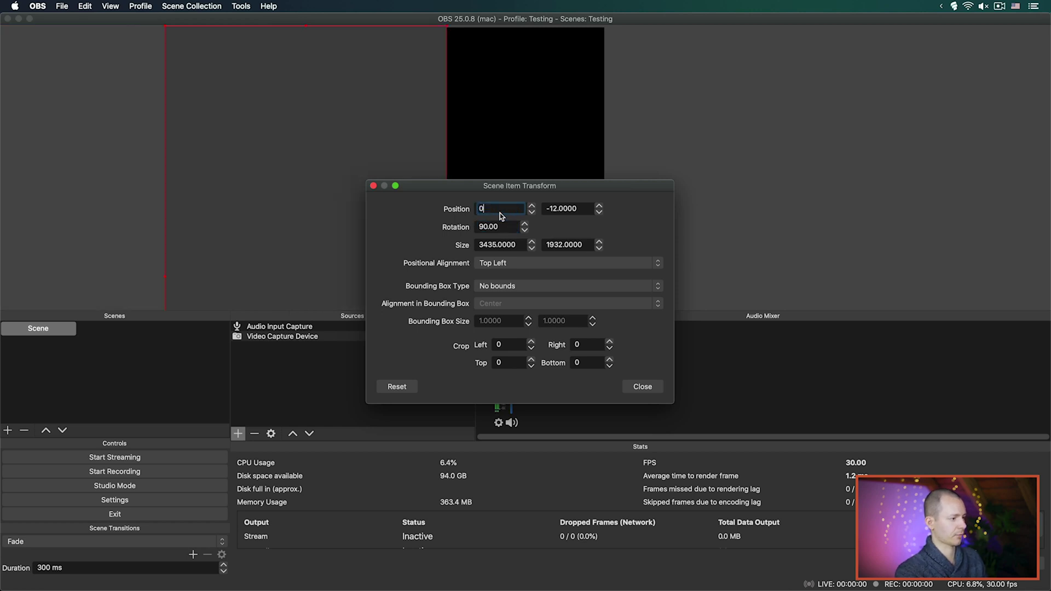
pyautogui.write('0')
pyautogui.press('Tab')
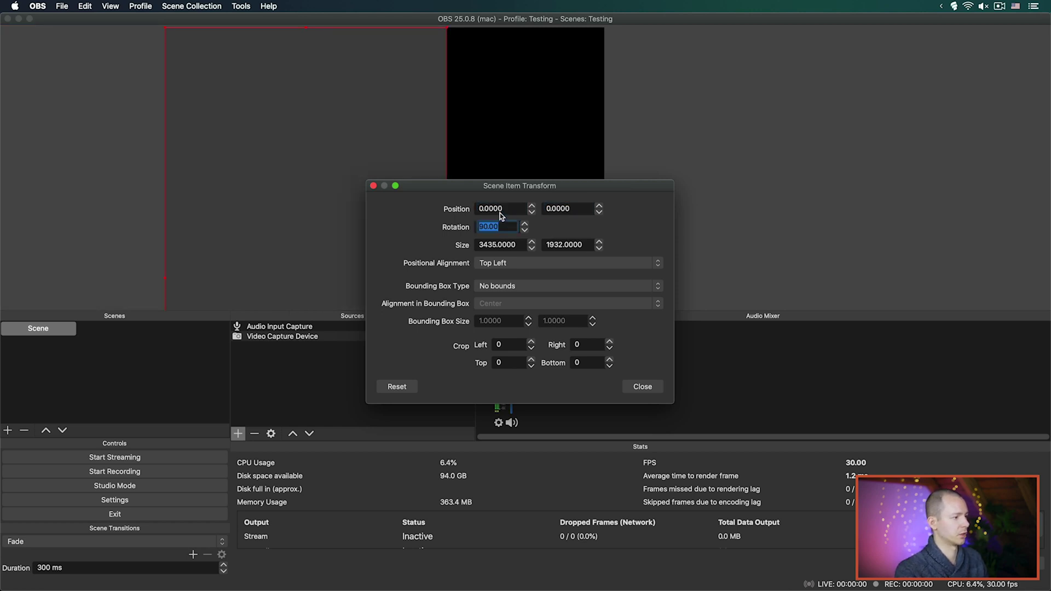
pyautogui.click(515, 263)
pyautogui.click(396, 156)
pyautogui.click(396, 156)
# Move the rotated camera into the canvas and shrink it to fit the vertical frame
pyautogui.moveTo(404, 162); pyautogui.dragTo(570, 160)
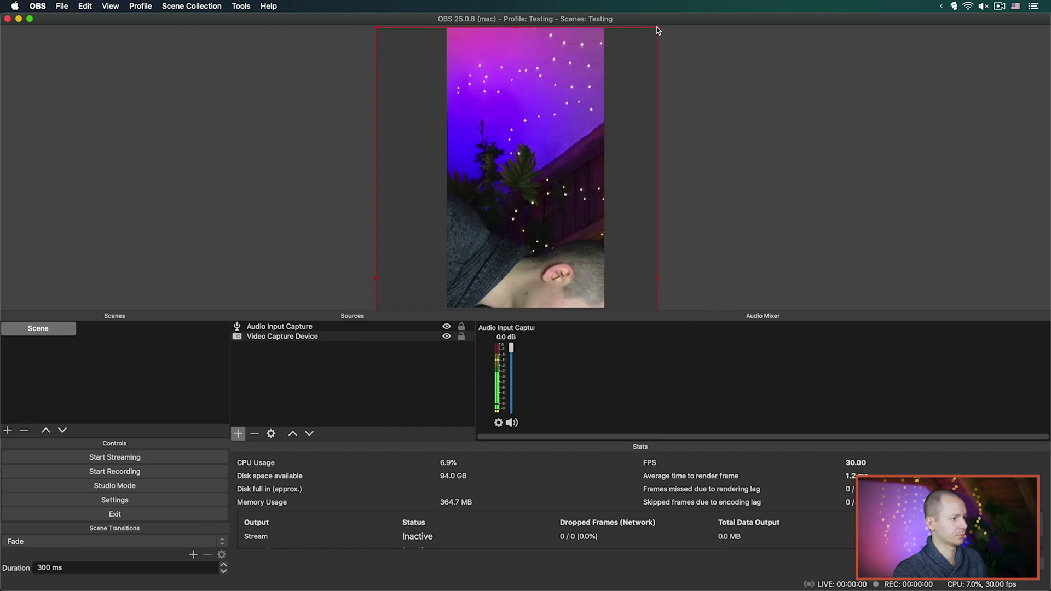
pyautogui.moveTo(657, 28); pyautogui.dragTo(528, 63)
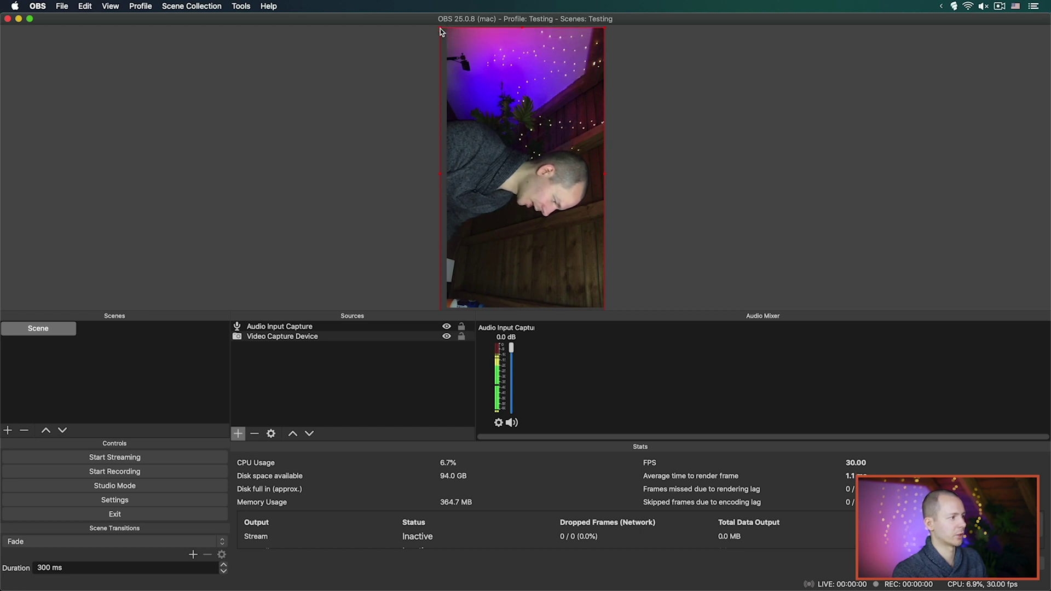
pyautogui.moveTo(443, 26)
pyautogui.mouseDown()
pyautogui.moveTo(456, 45)
pyautogui.moveTo(447, 30)
pyautogui.mouseUp()
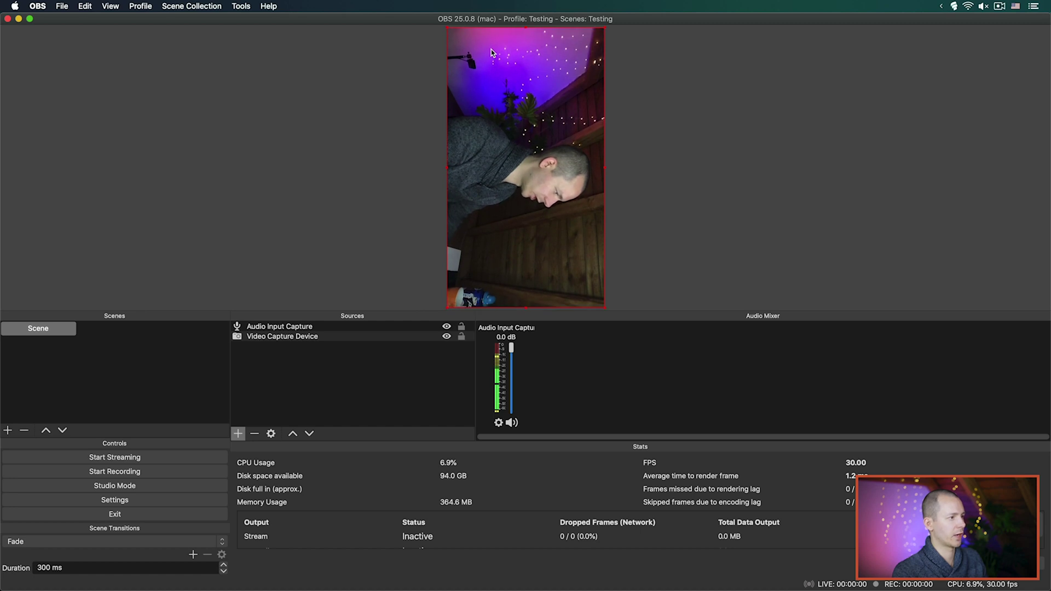
pyautogui.click(698, 110)
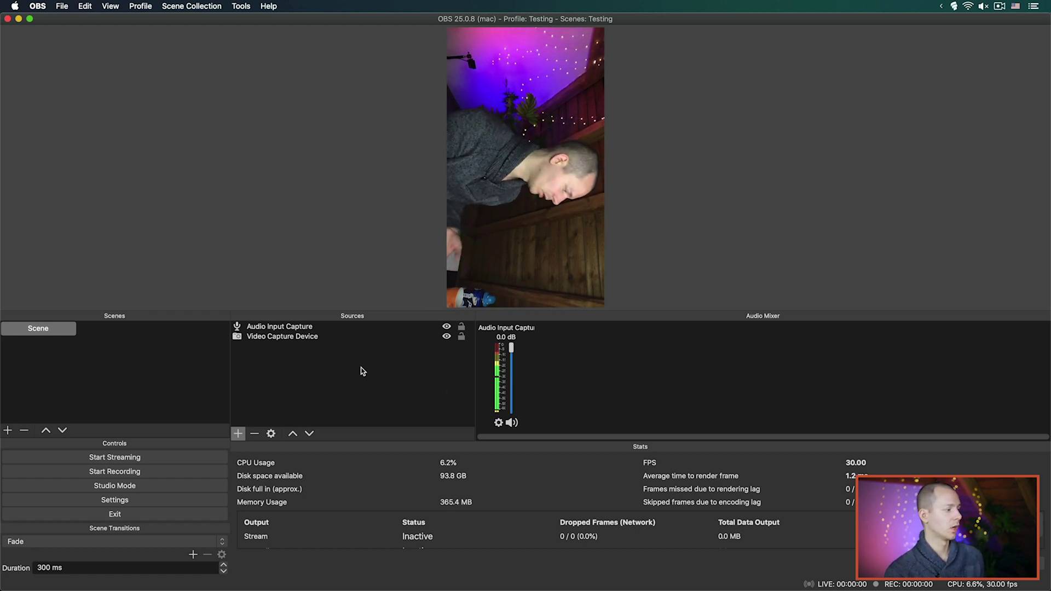
# Confirm the Audio Input Capture source uses the Built-in Microphone
pyautogui.click(277, 328)
pyautogui.doubleClick(277, 330)
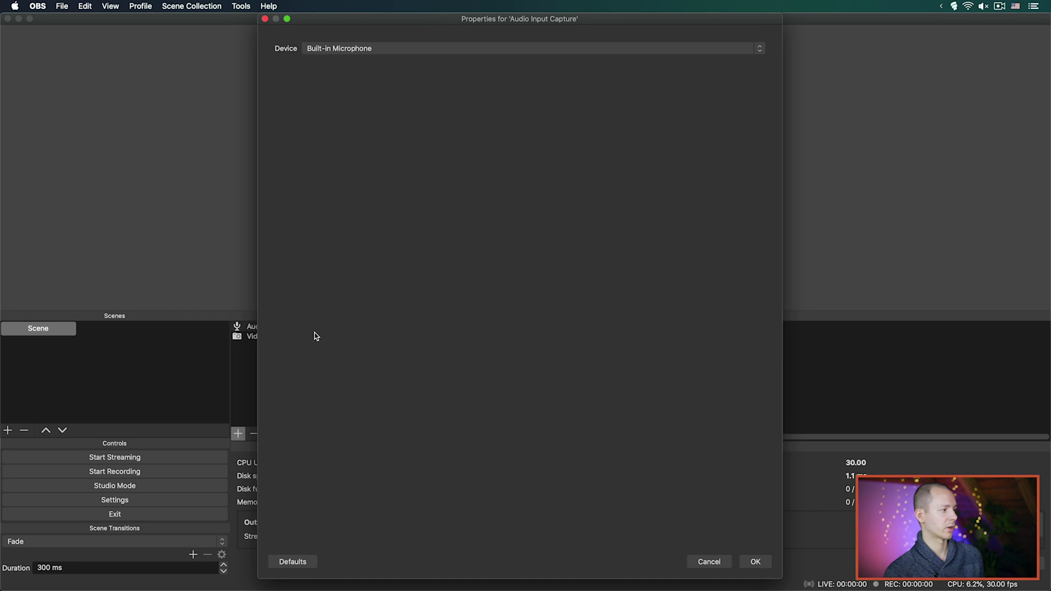
pyautogui.click(403, 51)
pyautogui.click(502, 187)
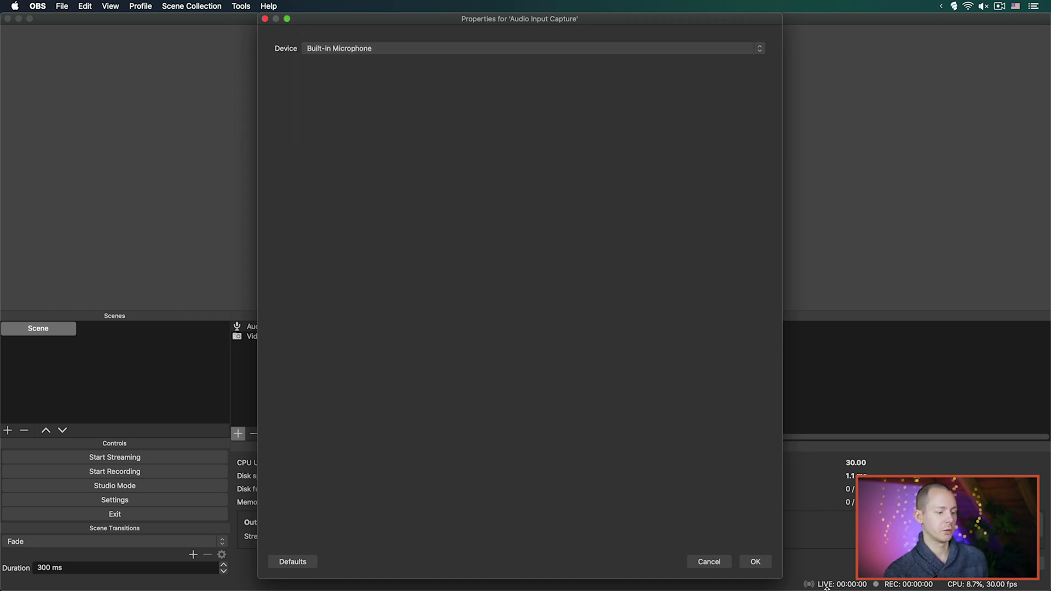
pyautogui.click(710, 562)
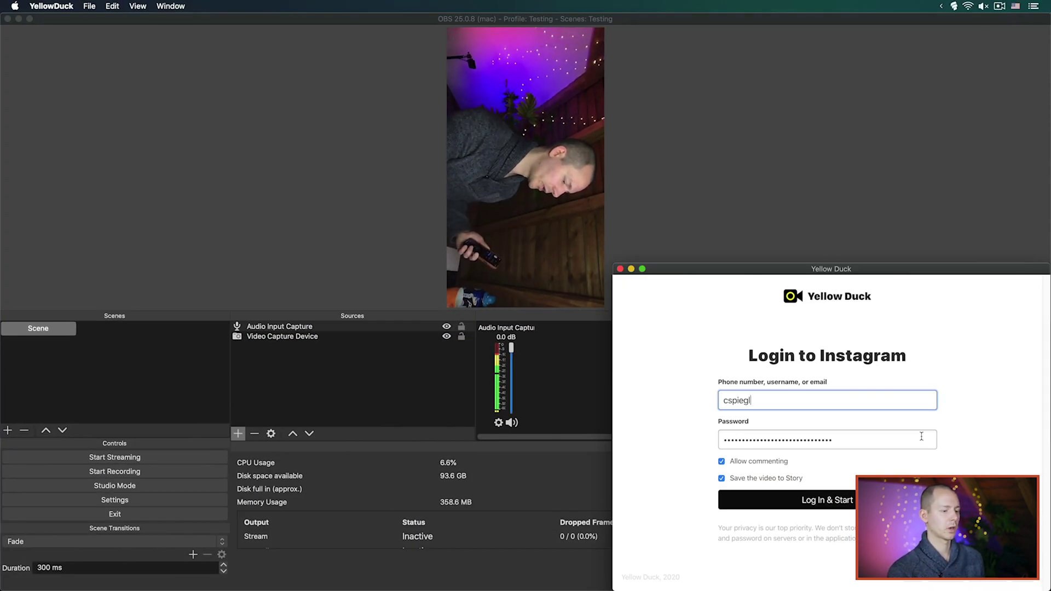
# Log in to Instagram through Yellow Duck and copy the RTMP URL
pyautogui.moveTo(834, 270); pyautogui.dragTo(832, 3)
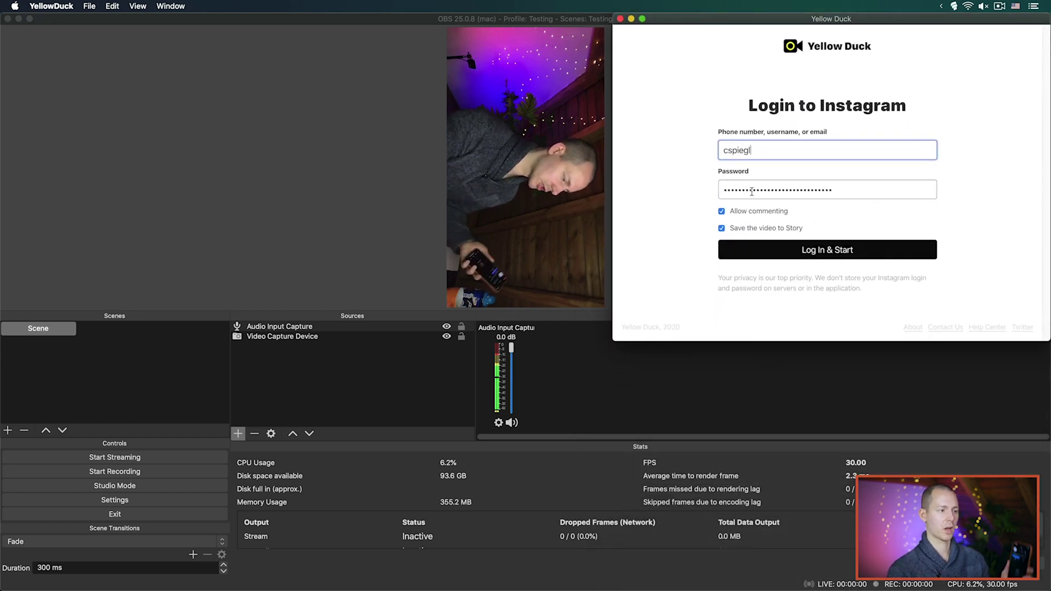
pyautogui.click(841, 250)
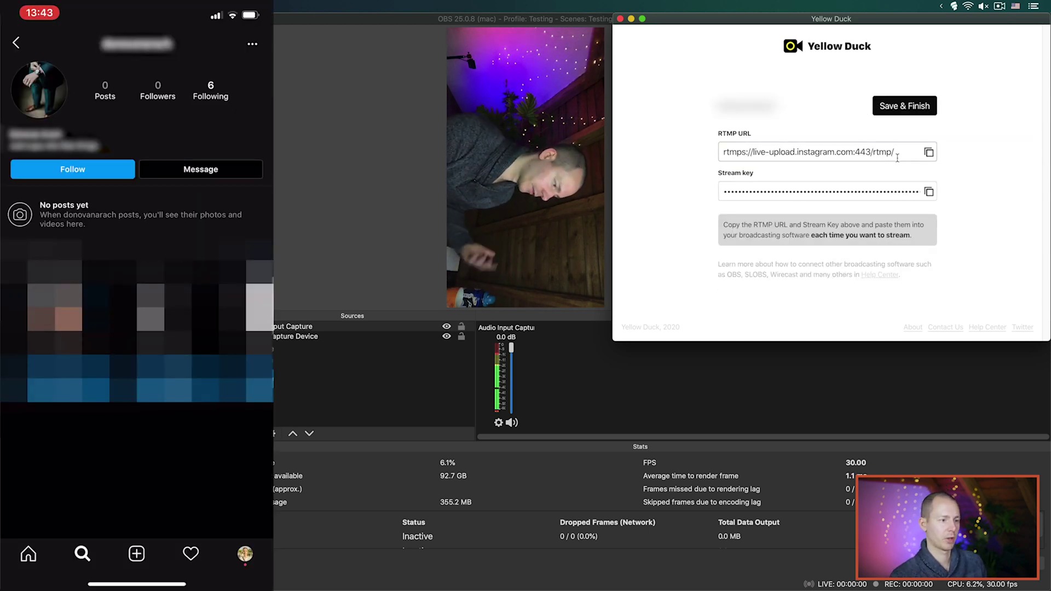
pyautogui.click(929, 154)
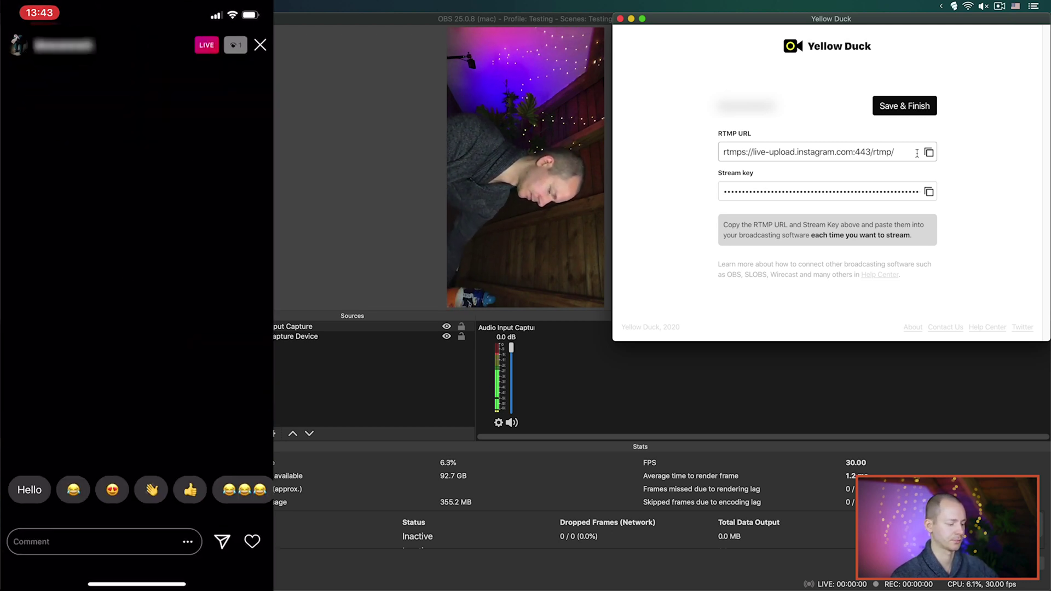
pyautogui.click(930, 153)
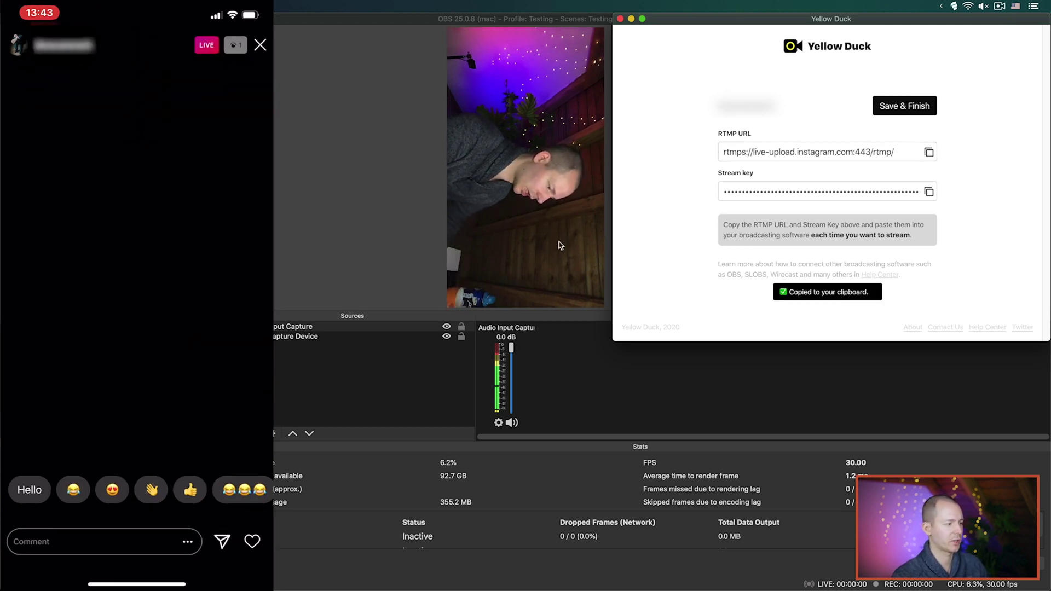
# Set the OBS stream service to Custom with Instagram's RTMP URL as the server
pyautogui.click(581, 403)
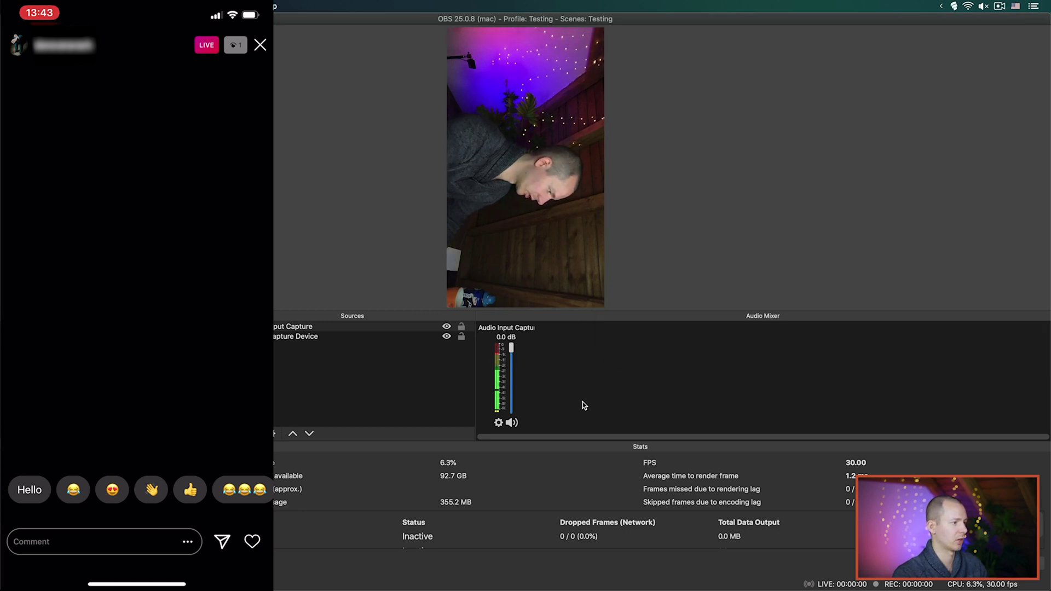
pyautogui.press('super+comma')
pyautogui.click(298, 174)
pyautogui.click(306, 154)
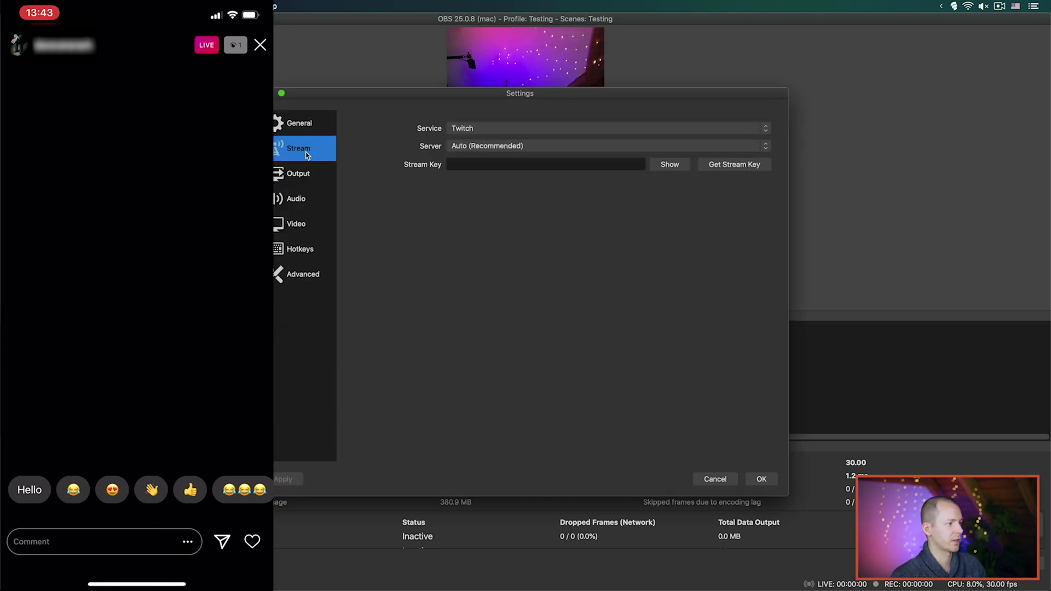
pyautogui.click(545, 124)
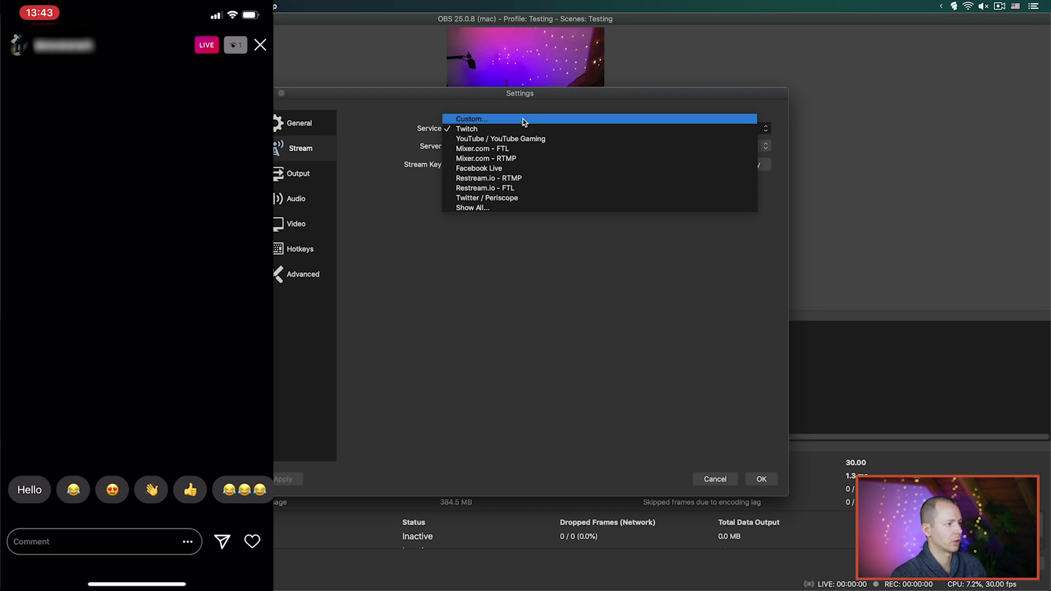
pyautogui.click(524, 119)
pyautogui.click(498, 143)
pyautogui.press('super+v')
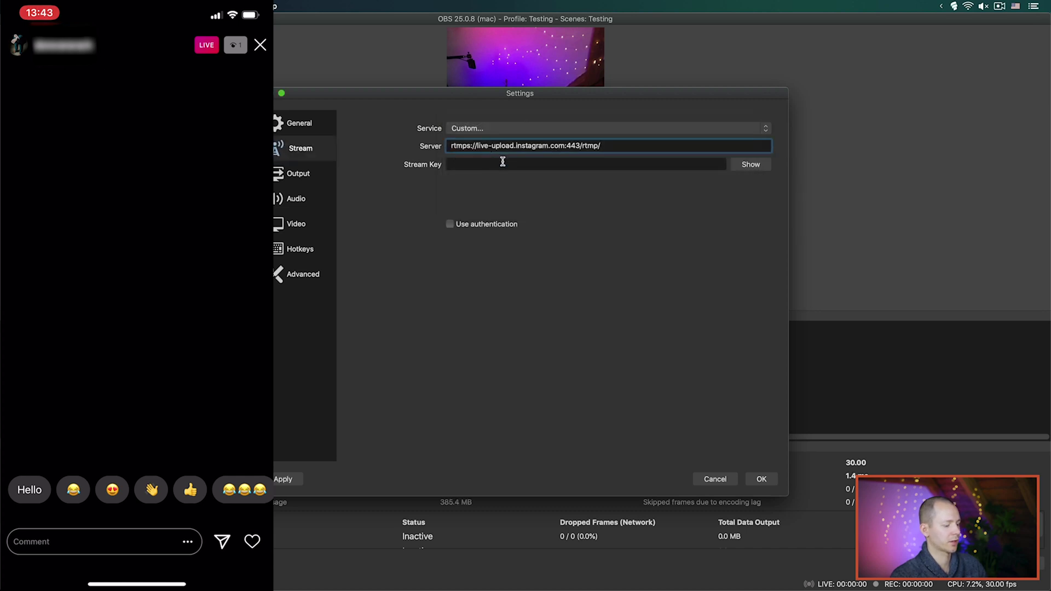
# Copy the stream key from Yellow Duck into OBS's Stream Key field
pyautogui.hotkey('ctrl', 'Up')
pyautogui.click(892, 153)
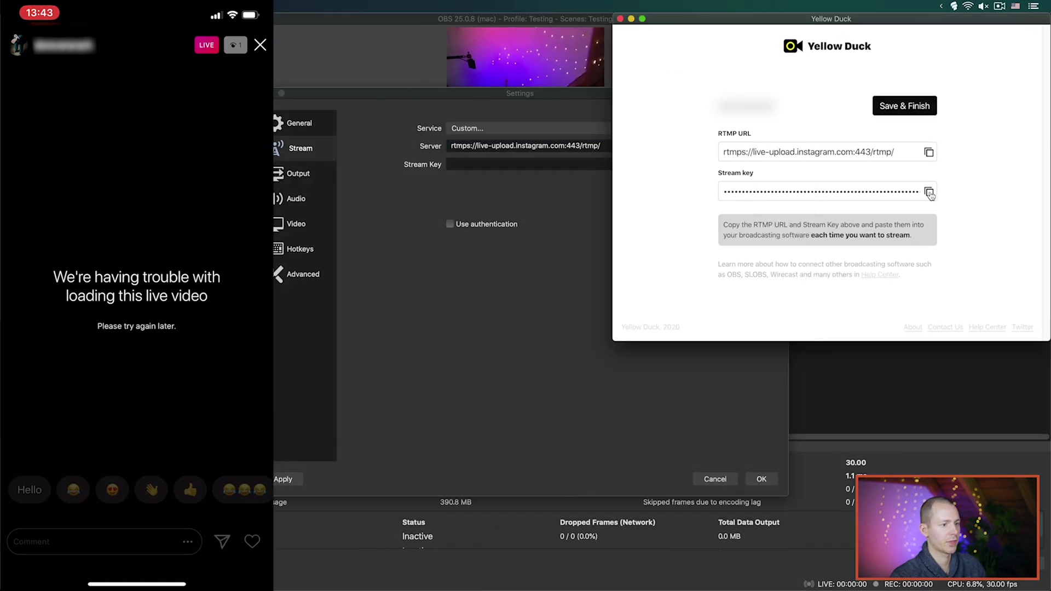
pyautogui.click(929, 193)
pyautogui.click(503, 165)
pyautogui.press('super+v')
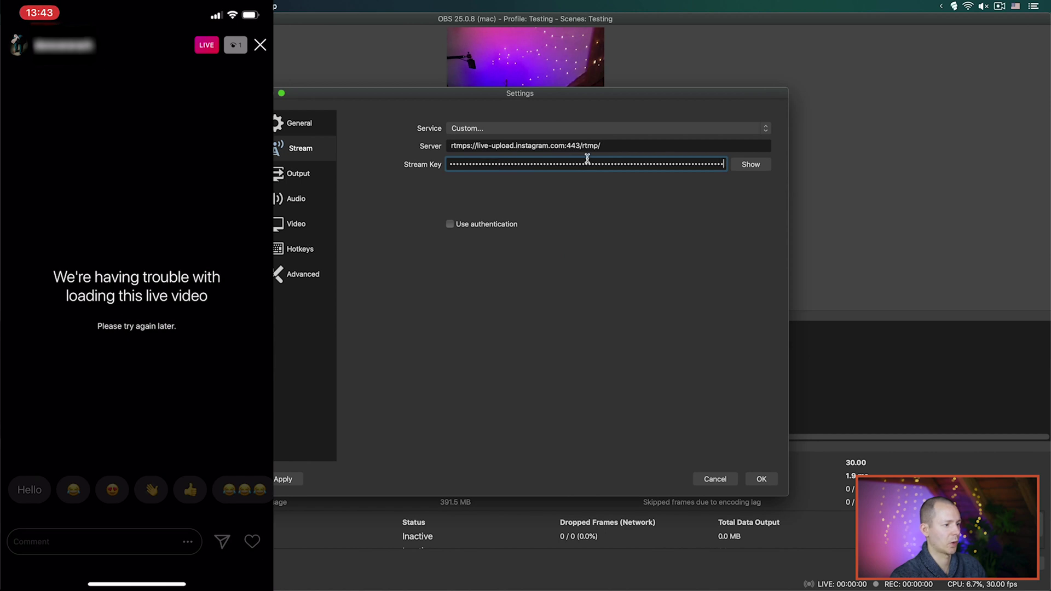
# Save the stream settings, go live to Instagram, and bring Yellow Duck back in front
pyautogui.click(762, 480)
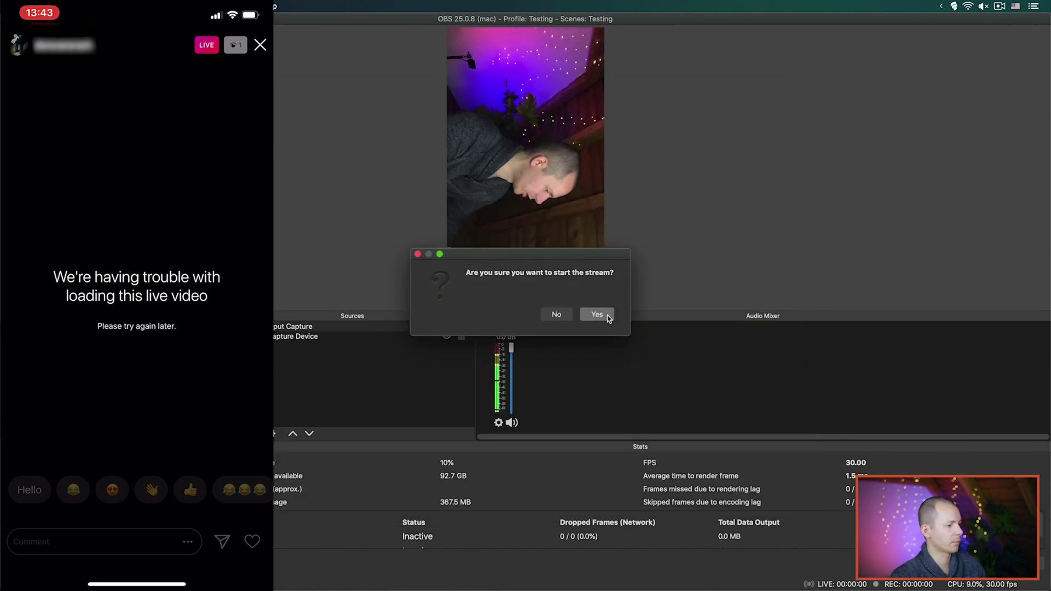
pyautogui.click(599, 312)
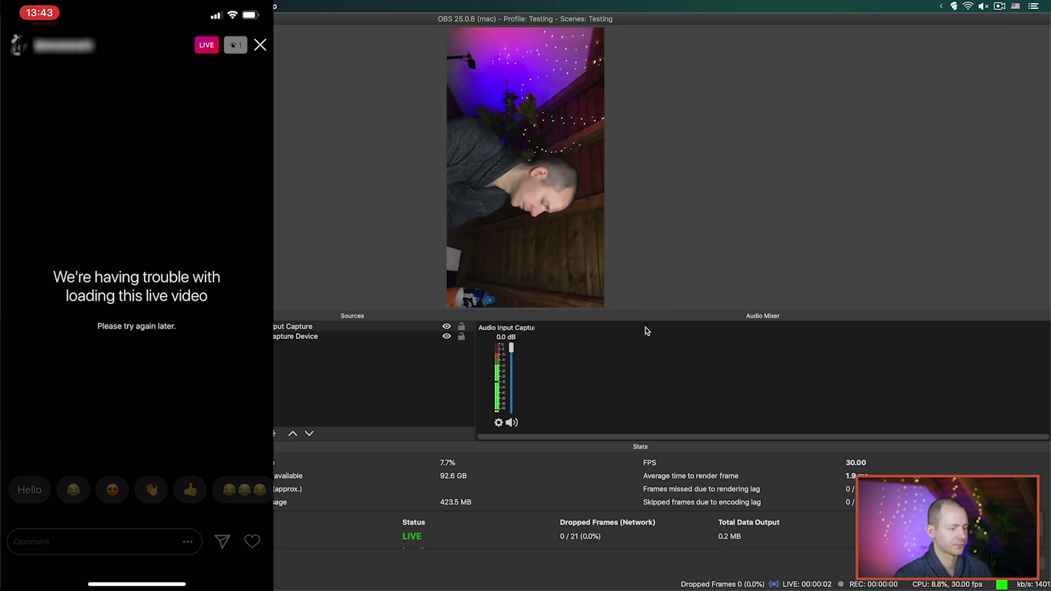
pyautogui.hotkey('ctrl', 'Up')
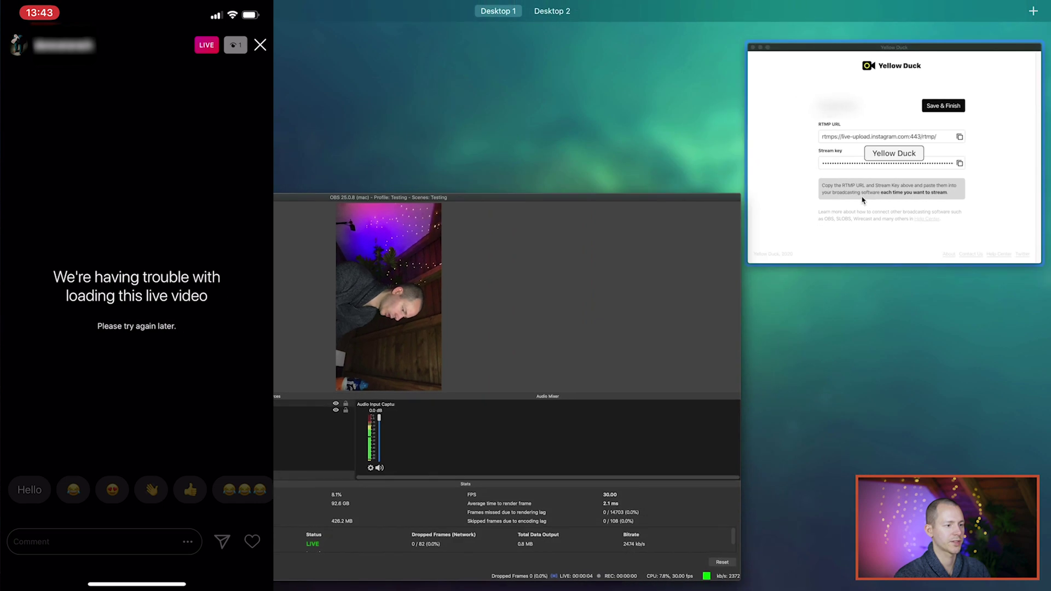
pyautogui.click(861, 199)
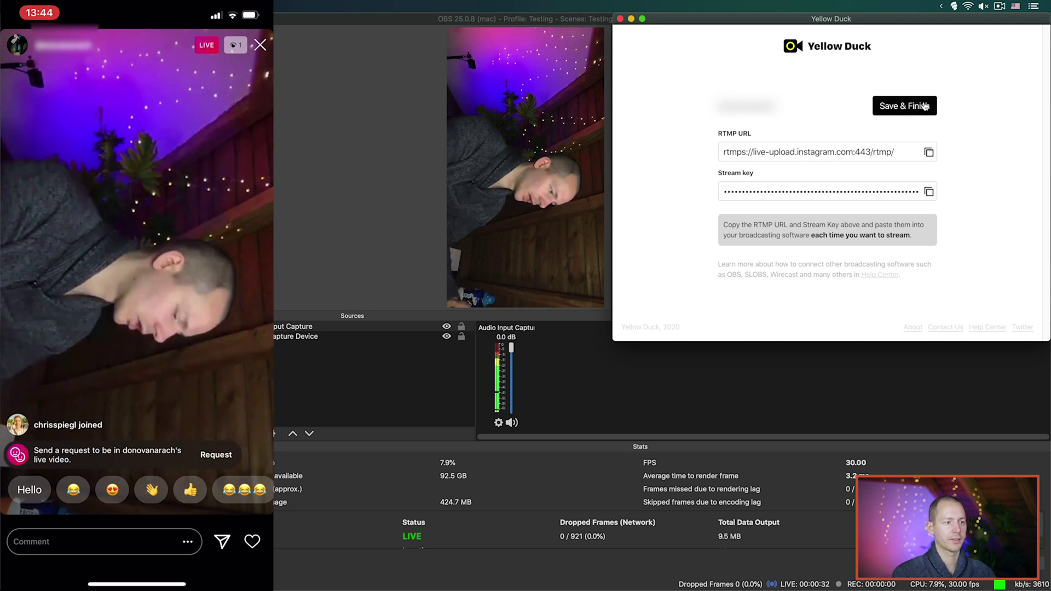
# End the Instagram live broadcast in Yellow Duck with Save & Finish, confirming Finish
pyautogui.click(907, 107)
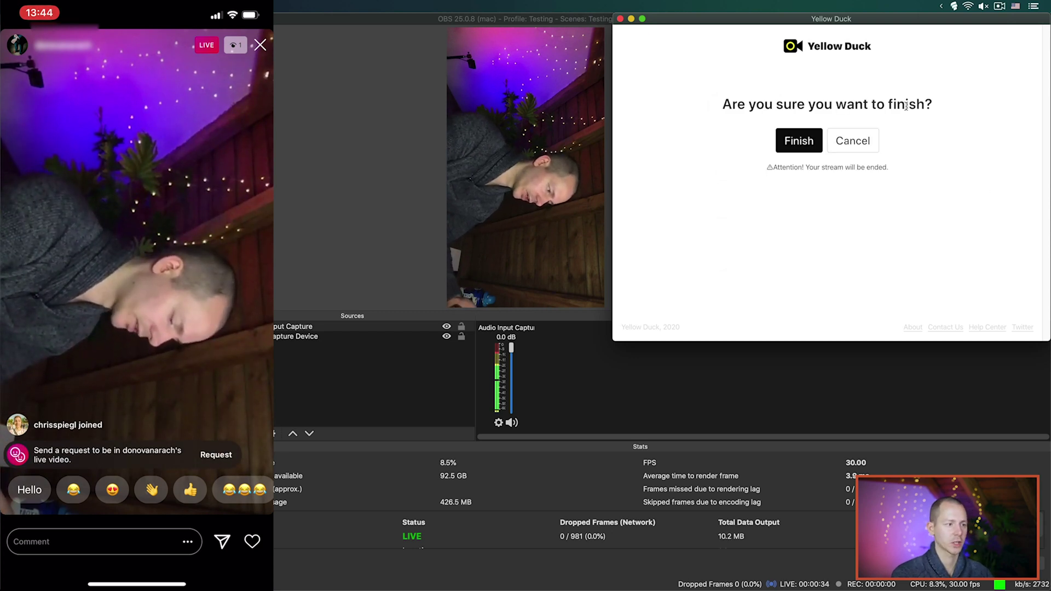
pyautogui.click(799, 144)
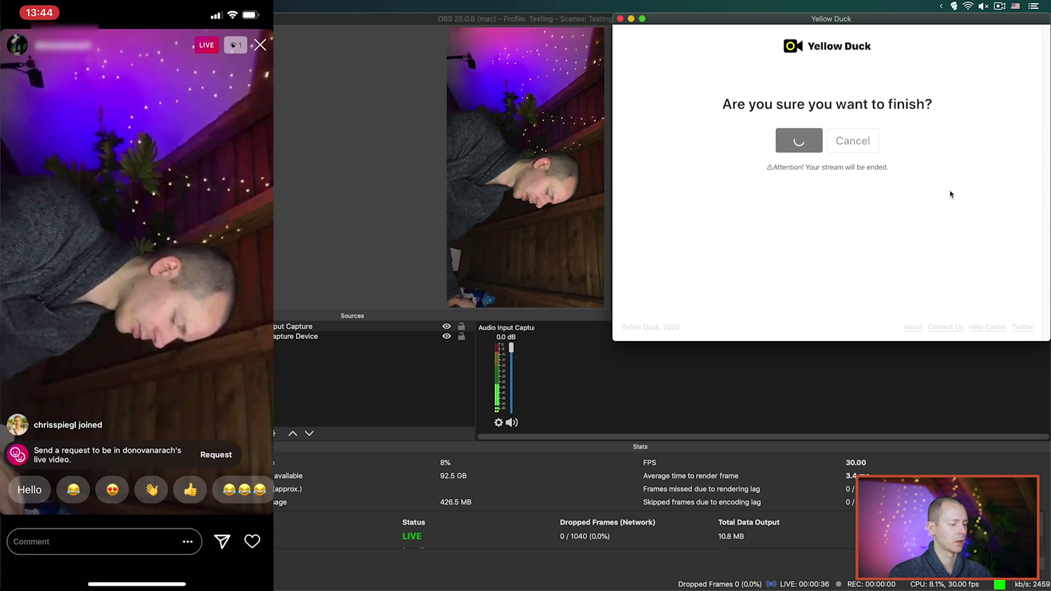